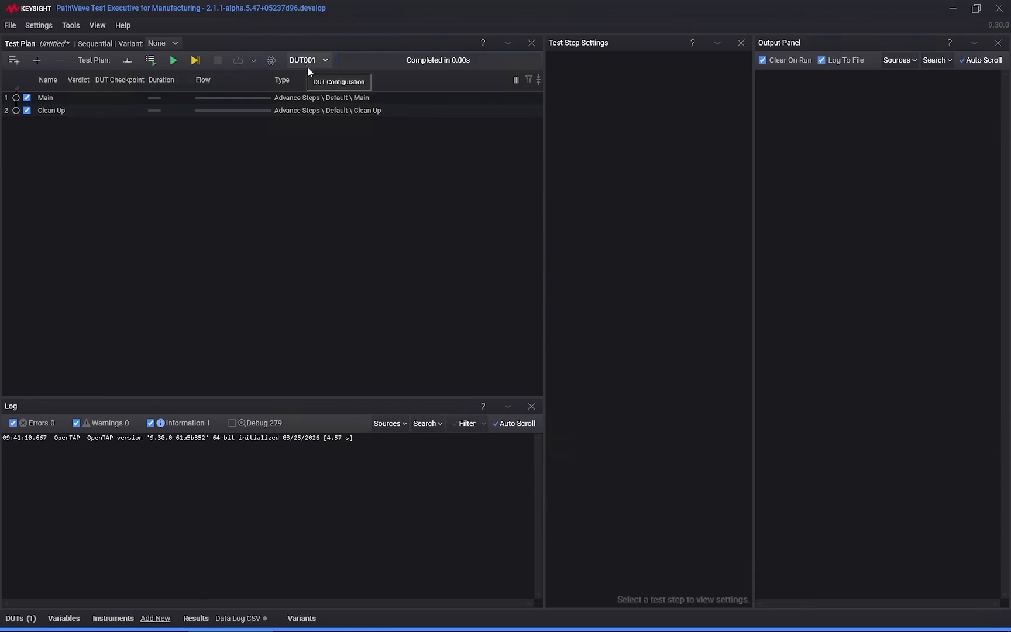
Step: Add a Digital Multimeter instrument to the Default bench profile
click(123, 620)
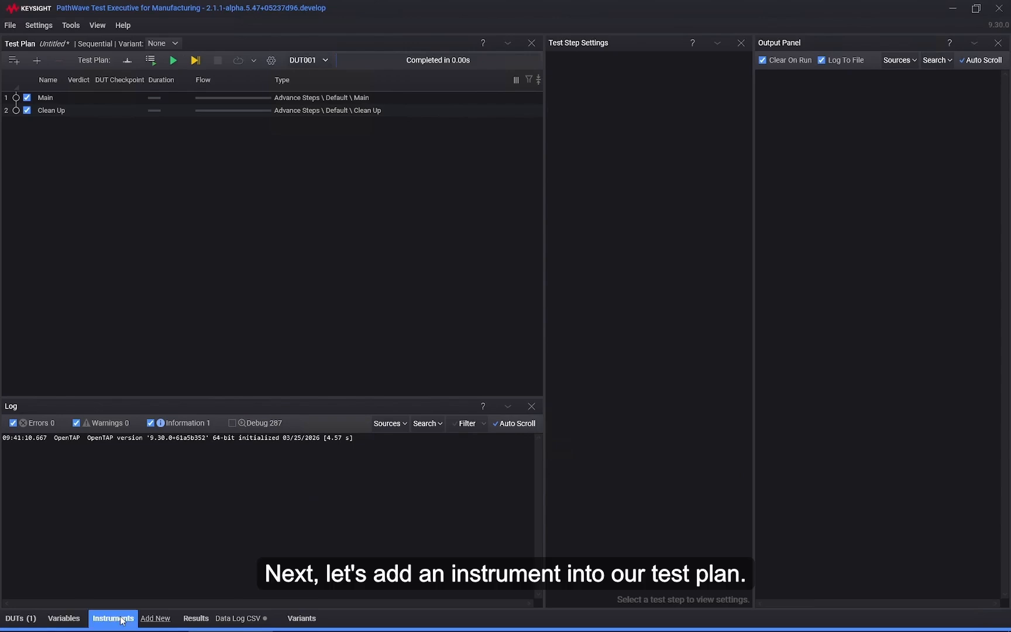
click(234, 454)
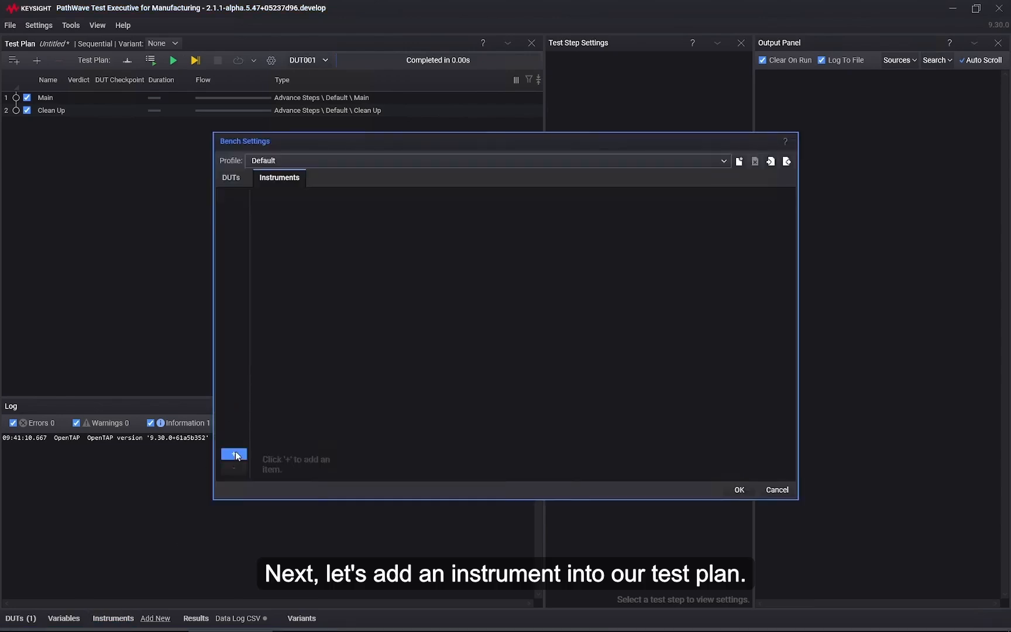
click(428, 198)
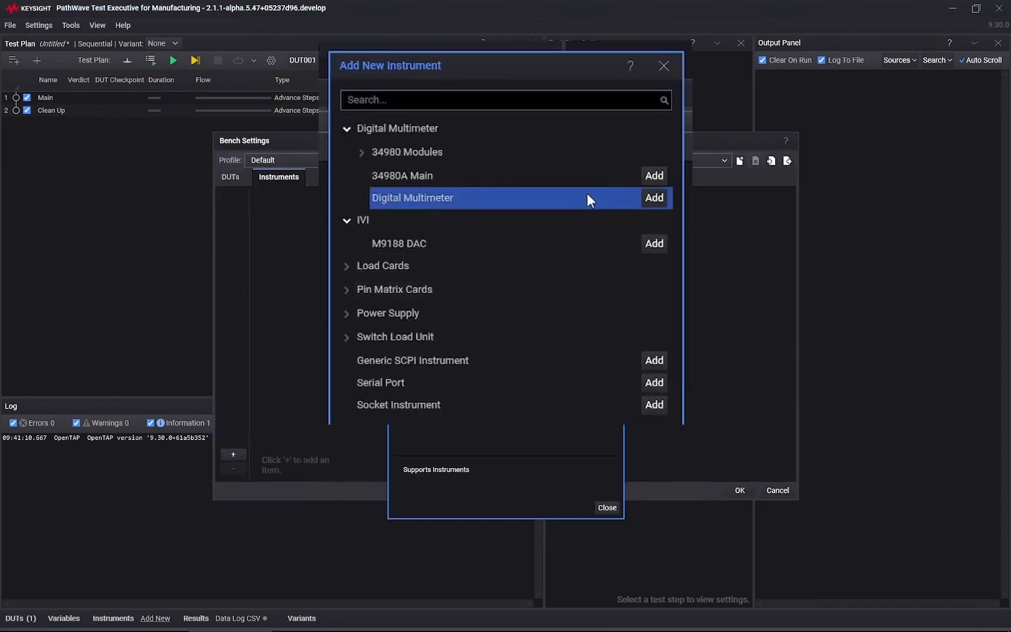
click(654, 198)
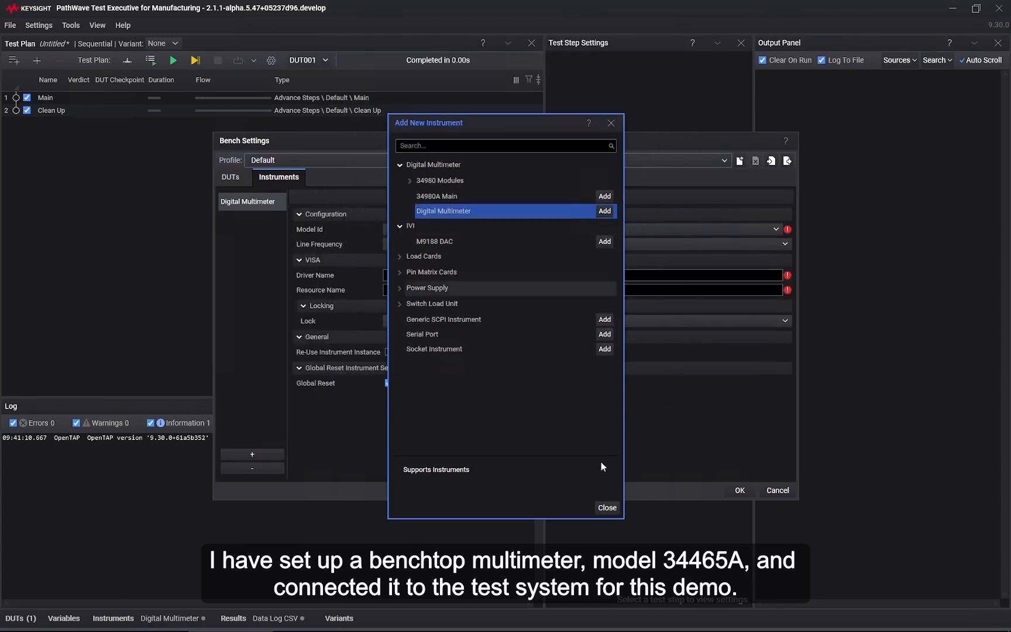
click(606, 507)
Step: Set the digital multimeter's model ID to 34465A and its driver name to dmm
click(421, 228)
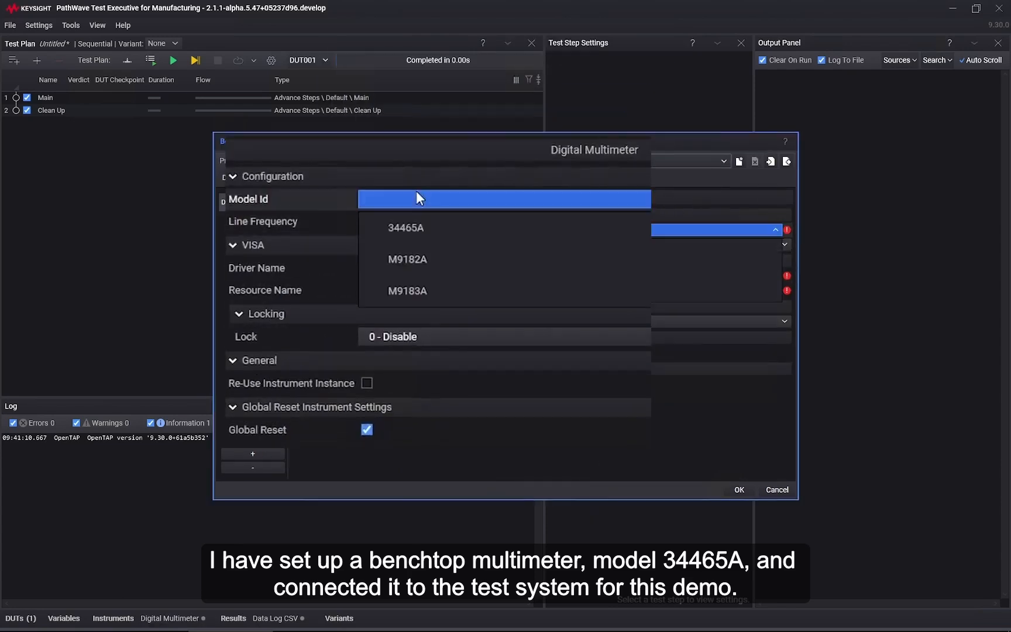
click(410, 227)
click(413, 267)
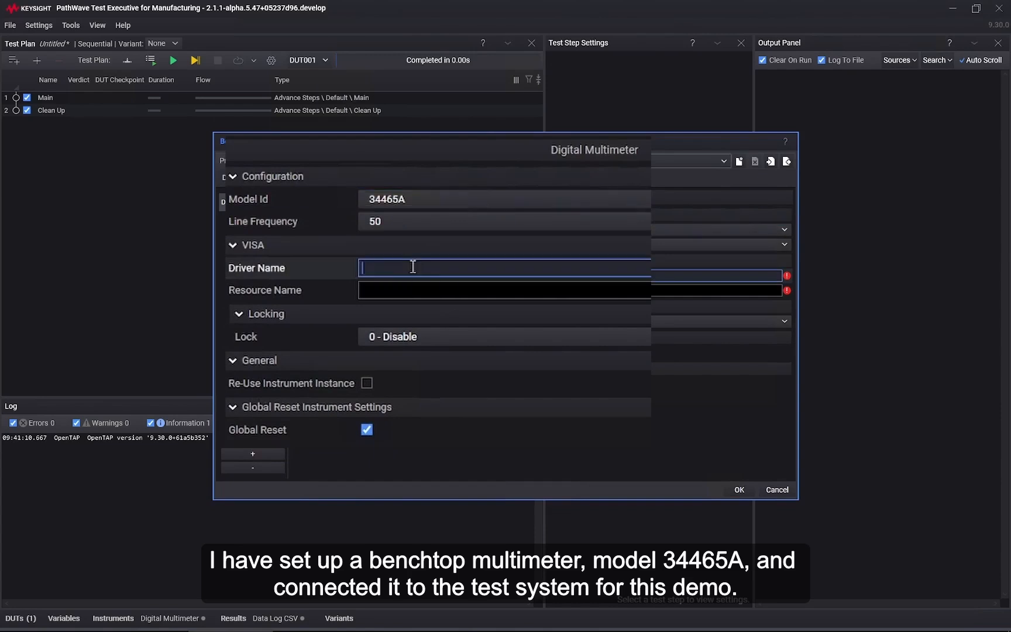
text(dmm)
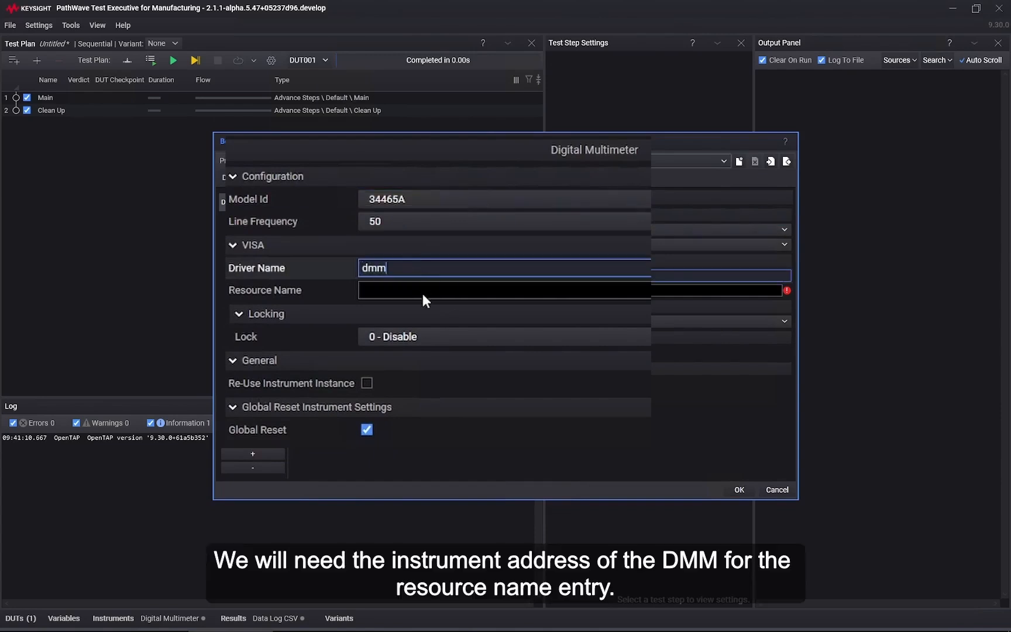
Step: Switch to Keysight Connection Expert and copy the 34465A multimeter's VISA address, GPIB0::22::INSTR
click(427, 290)
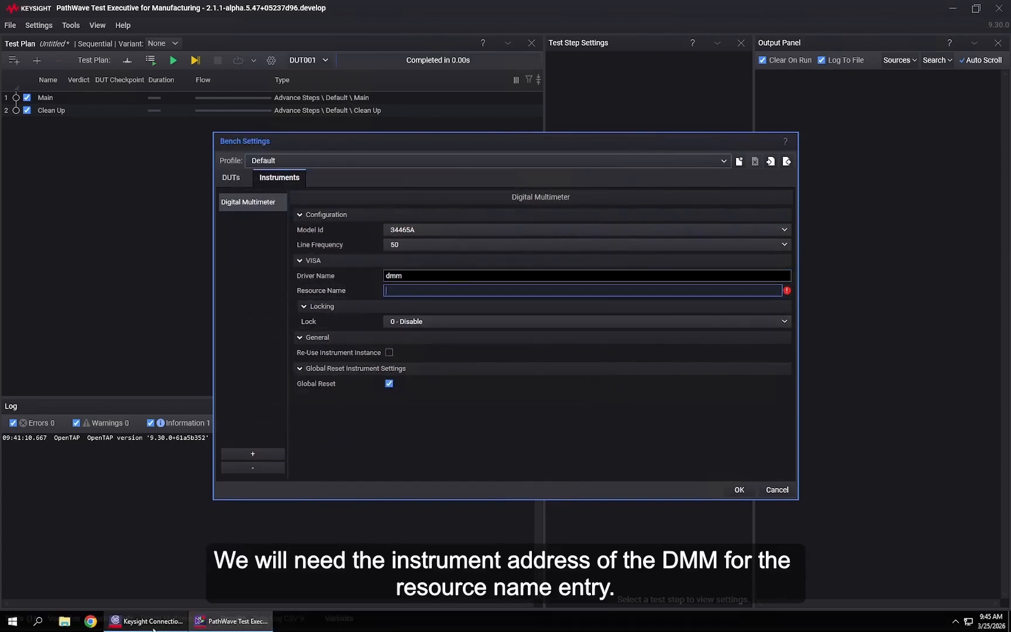
click(156, 624)
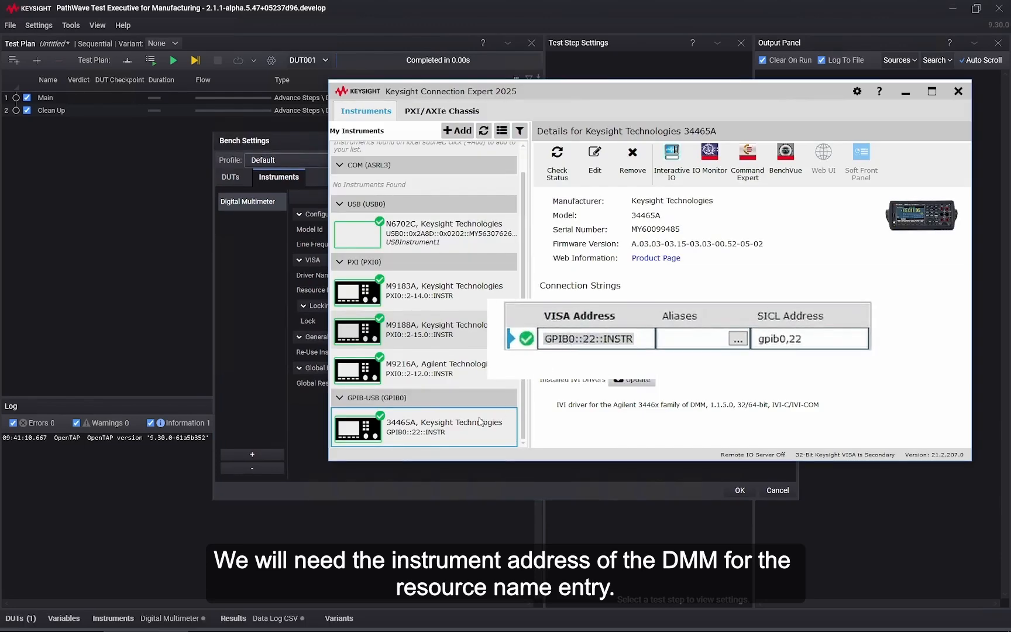
double_click(585, 338)
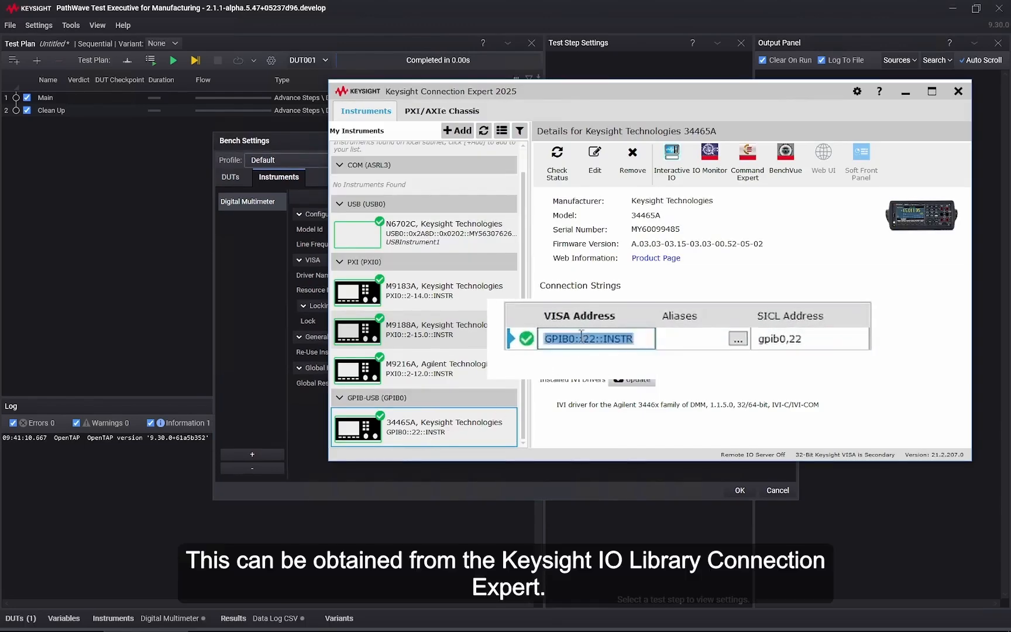
right_click(582, 339)
click(628, 367)
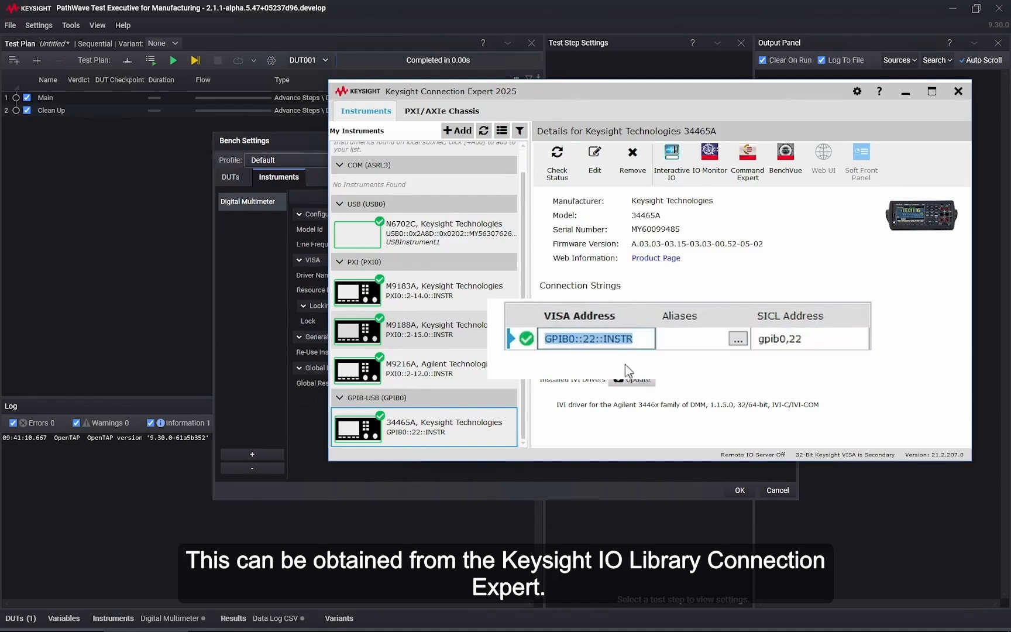
click(906, 94)
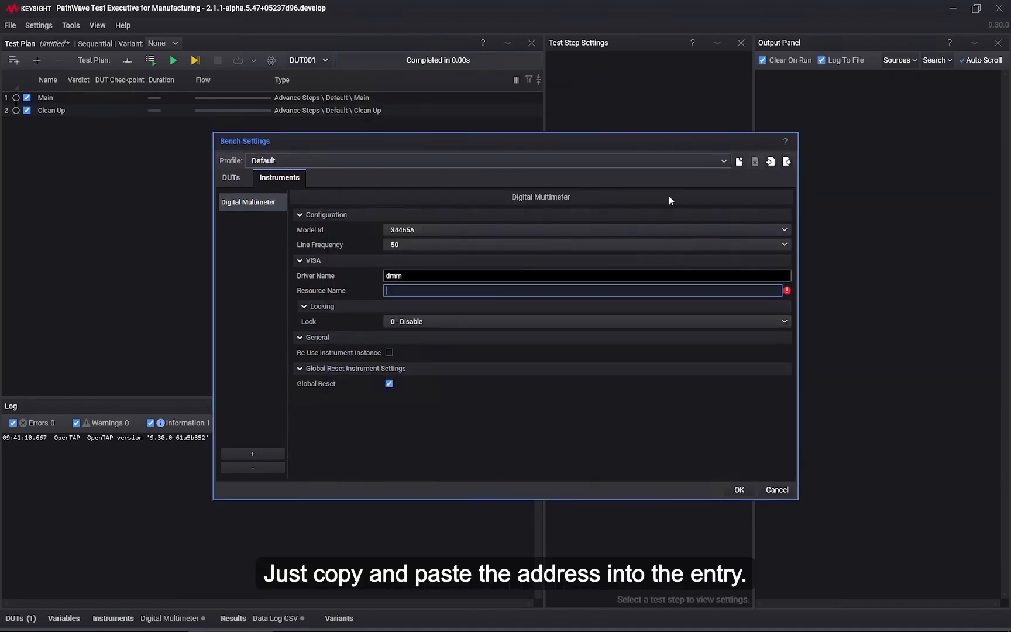
Step: Paste the copied VISA address as the multimeter's resource name and accept the bench settings
click(495, 289)
right_click(494, 289)
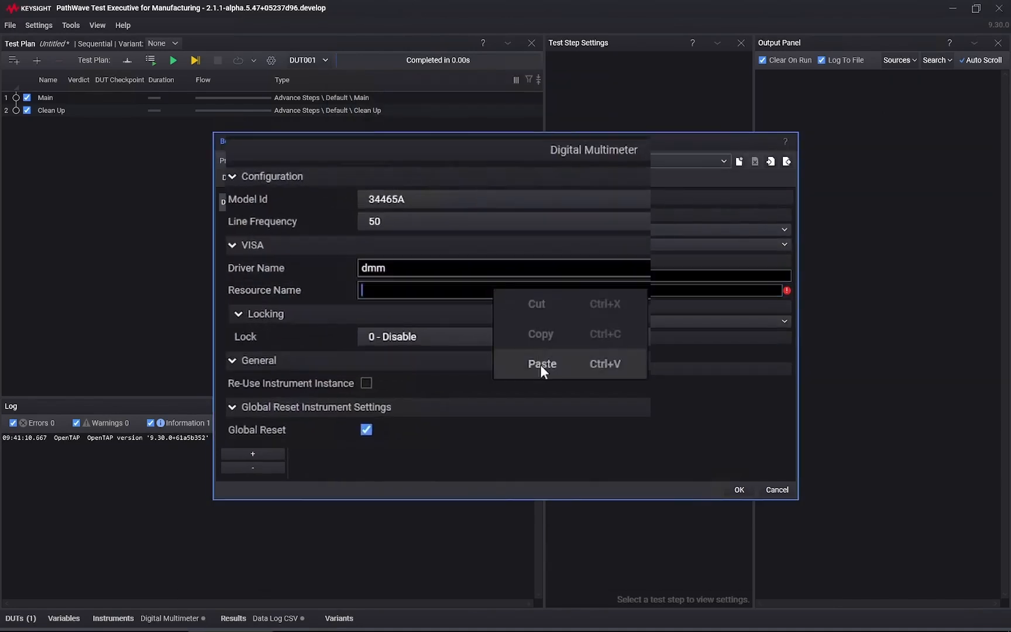
click(540, 364)
click(738, 490)
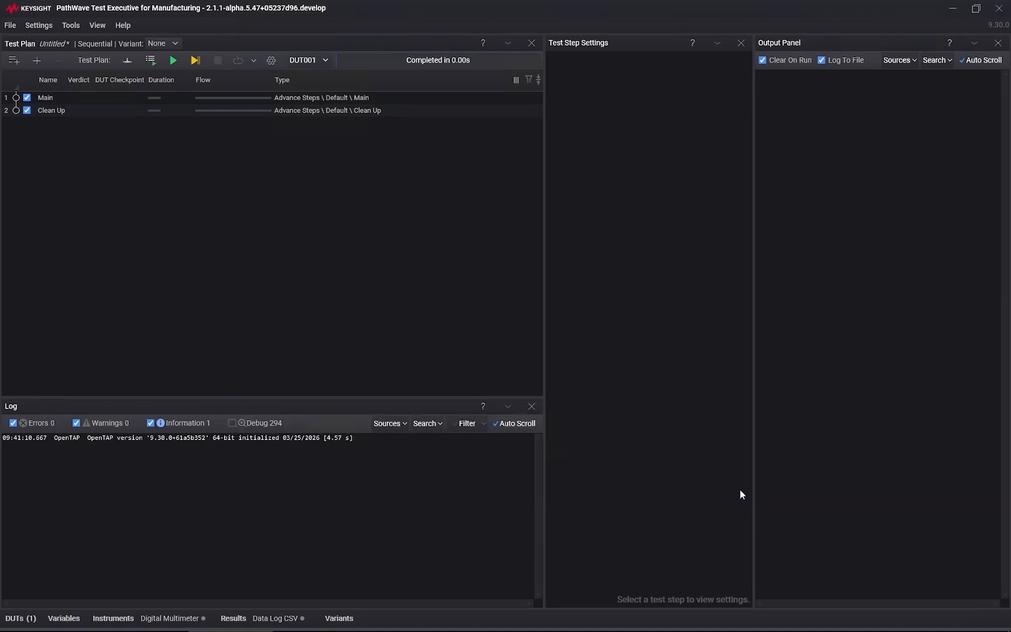
Step: Add the digital multimeter's Measure Frequency step to the test plan and nest it under Main
click(38, 59)
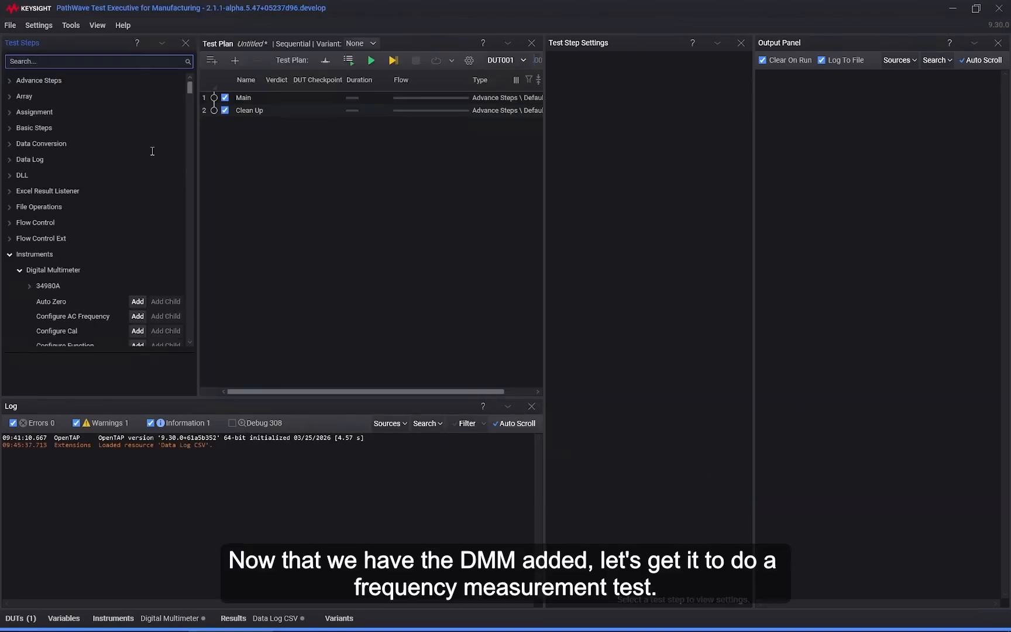
click(190, 268)
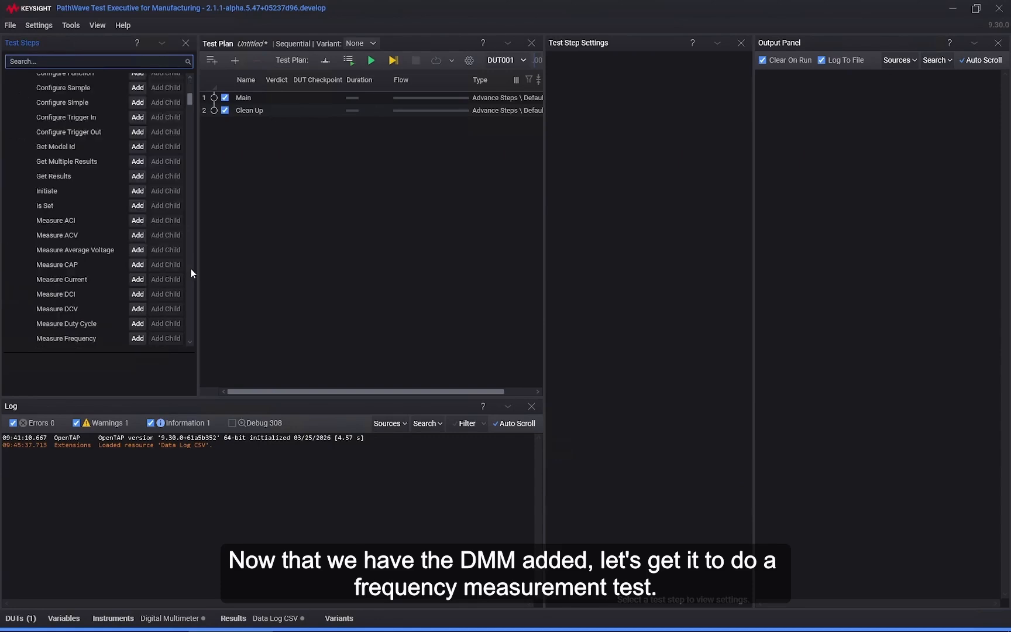
click(98, 344)
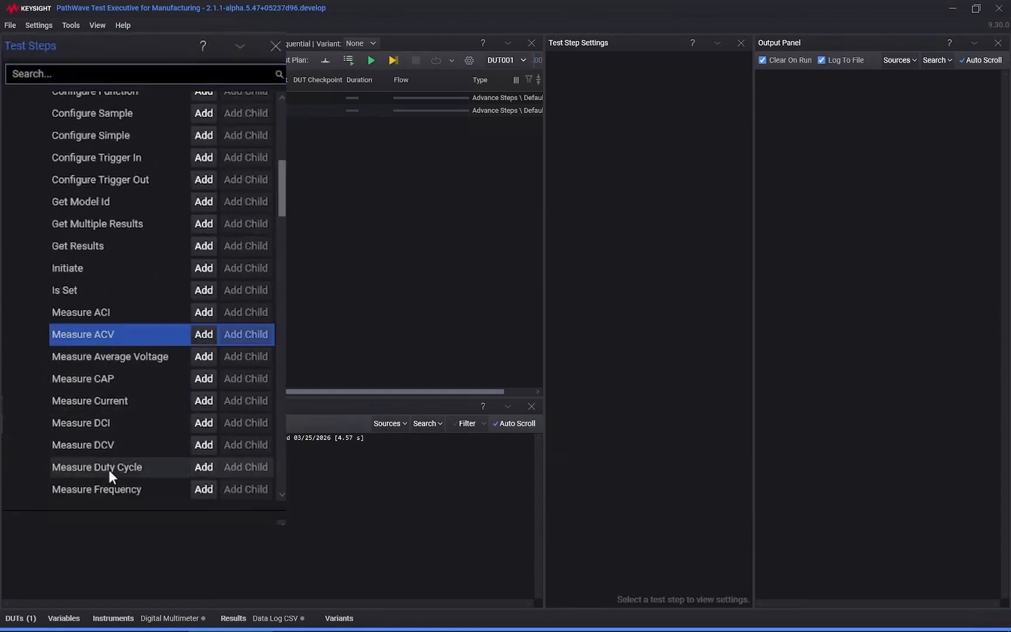
click(124, 492)
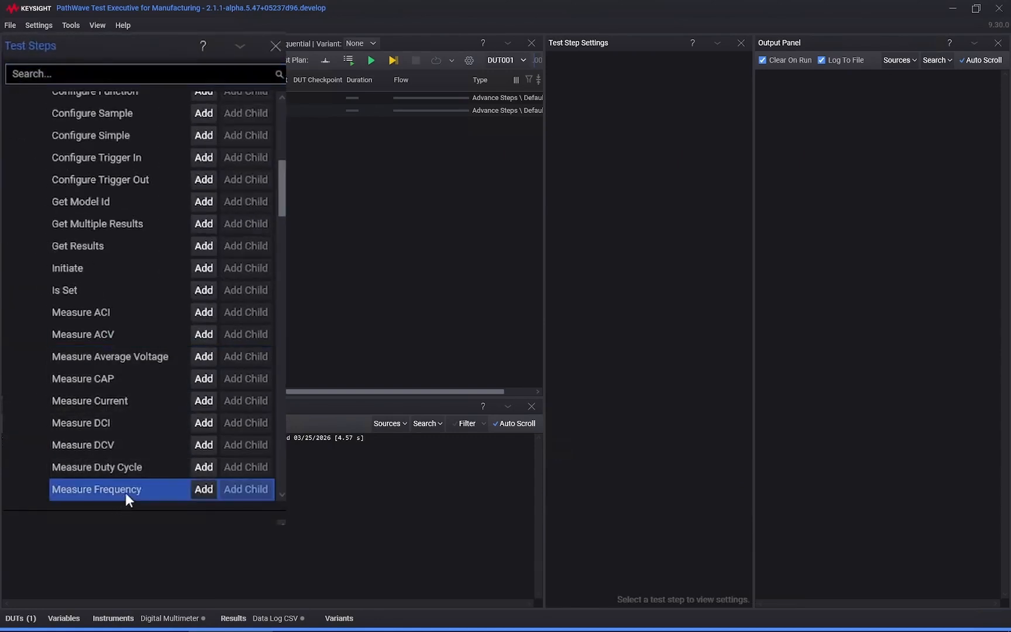
click(204, 489)
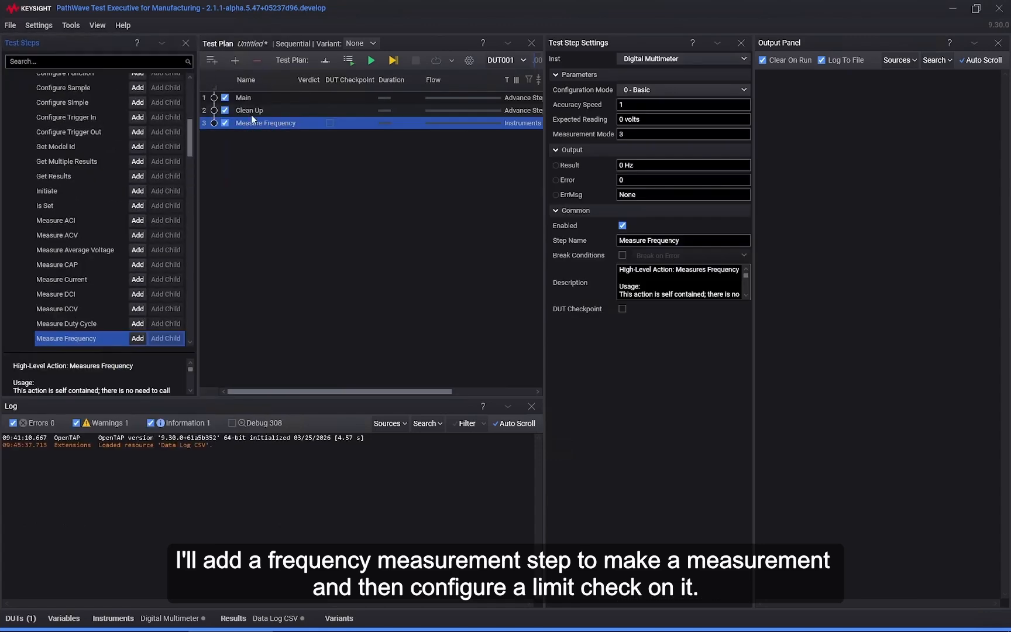
drag(251, 127, 258, 95)
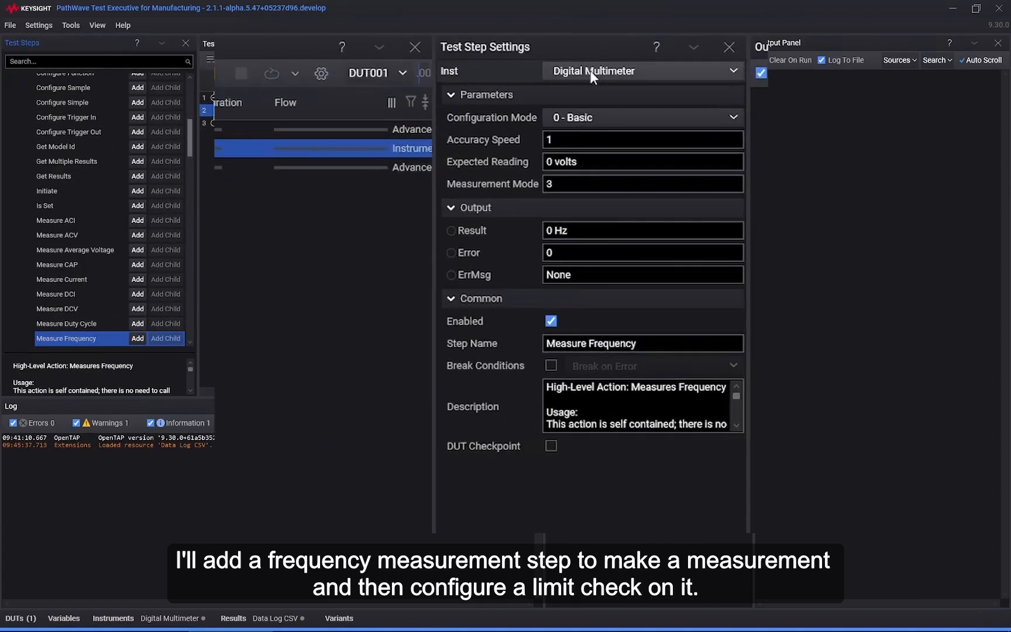
Step: Add a limit check named TestFreq to the Result output of the Measure Frequency step
right_click(519, 229)
click(585, 511)
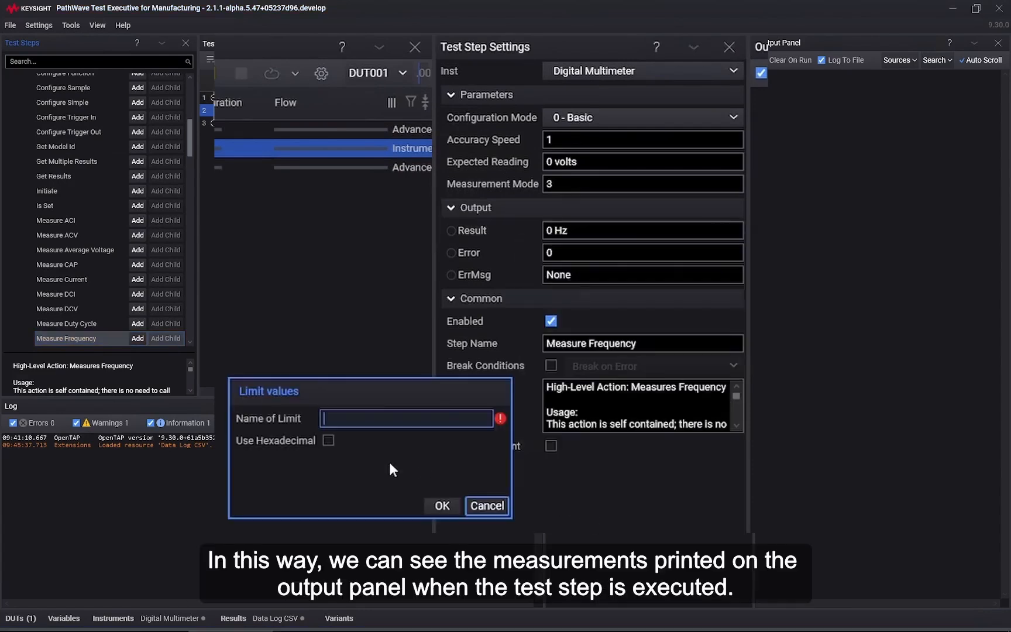
text(Te)
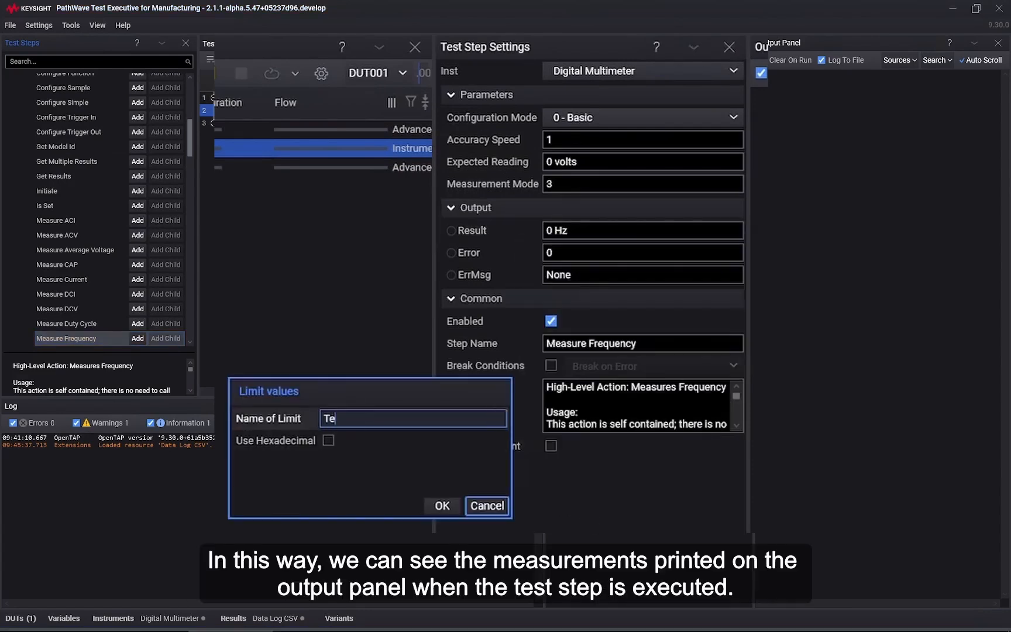
text(stFreq)
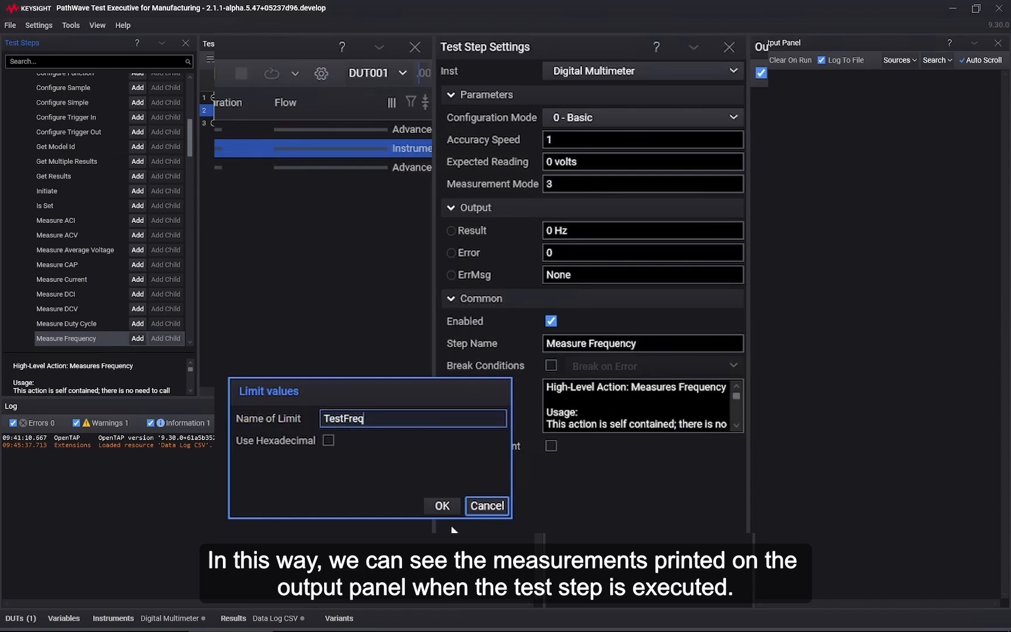
click(441, 506)
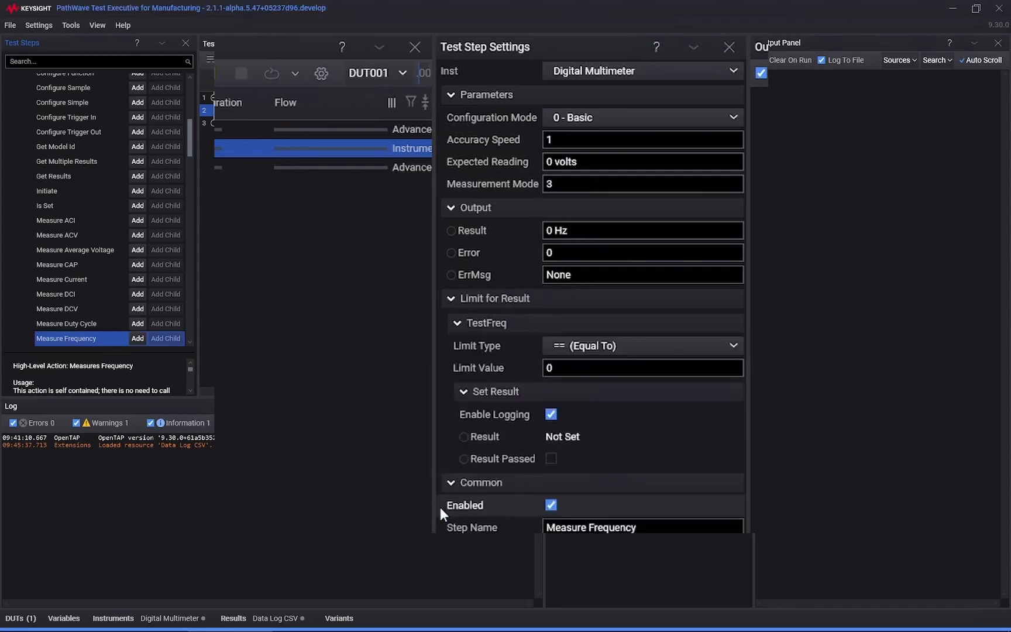
Step: Set the TestFreq limit type to Min/Max with a minimum value of 340 and a maximum of 360
click(609, 350)
click(594, 438)
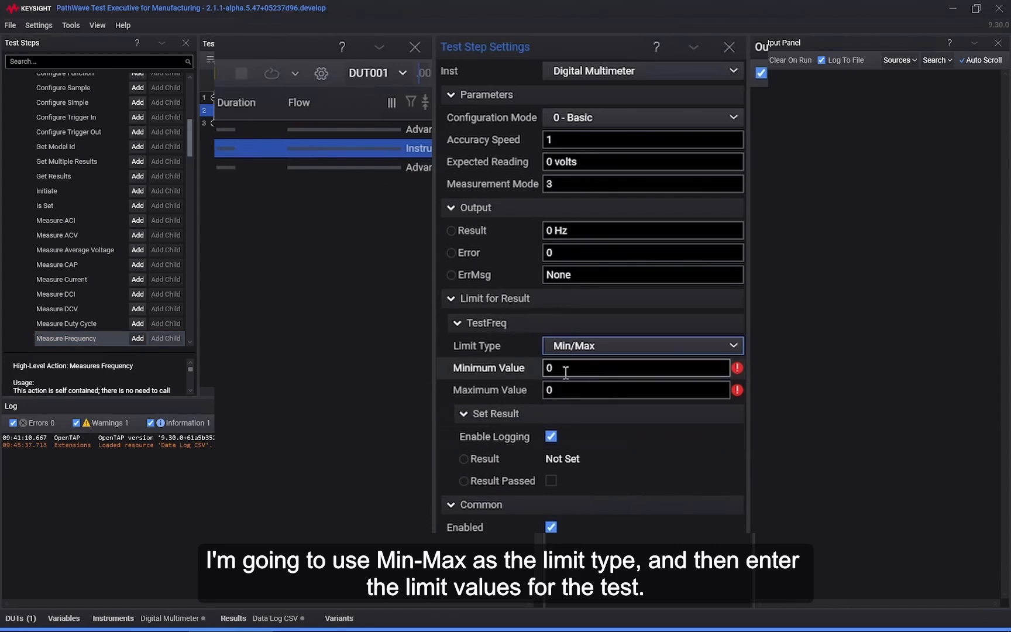
click(565, 373)
text(340)
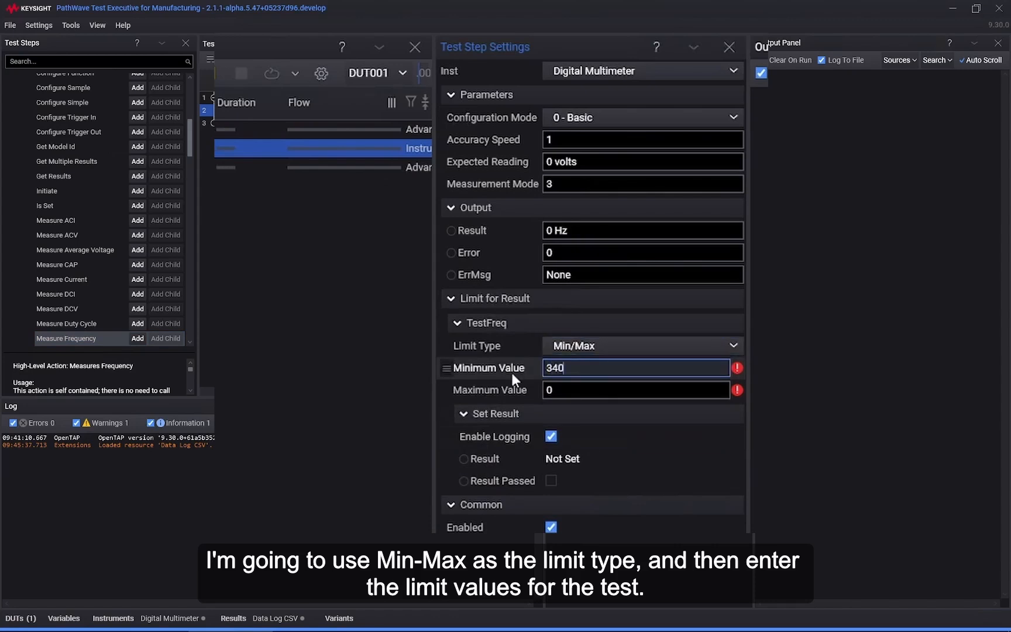
key(Tab)
text(360)
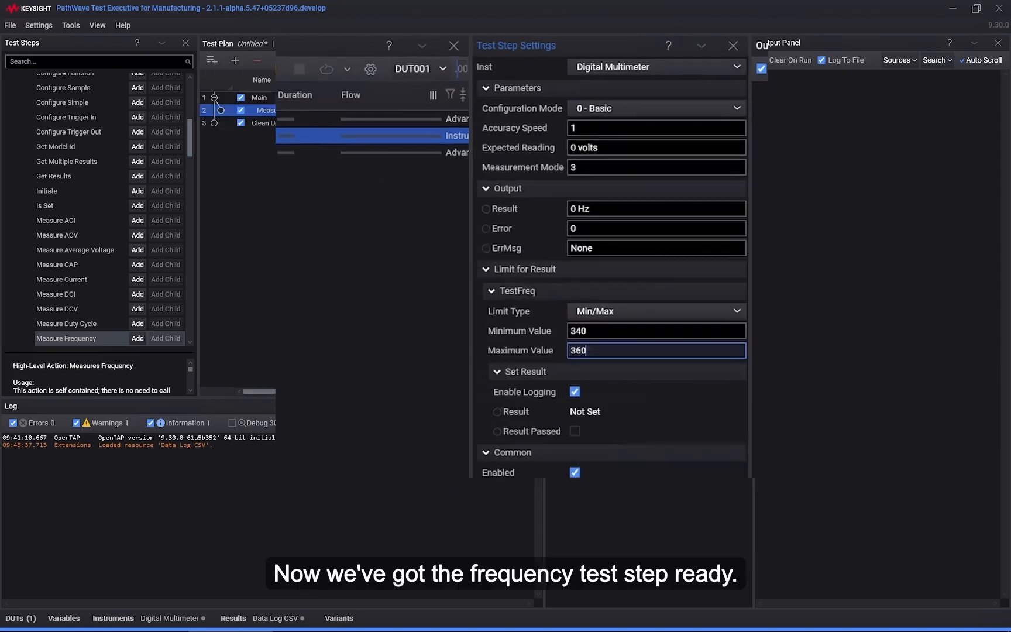
Step: Find and add a Print step, placing it under Main above Measure Frequency
click(54, 65)
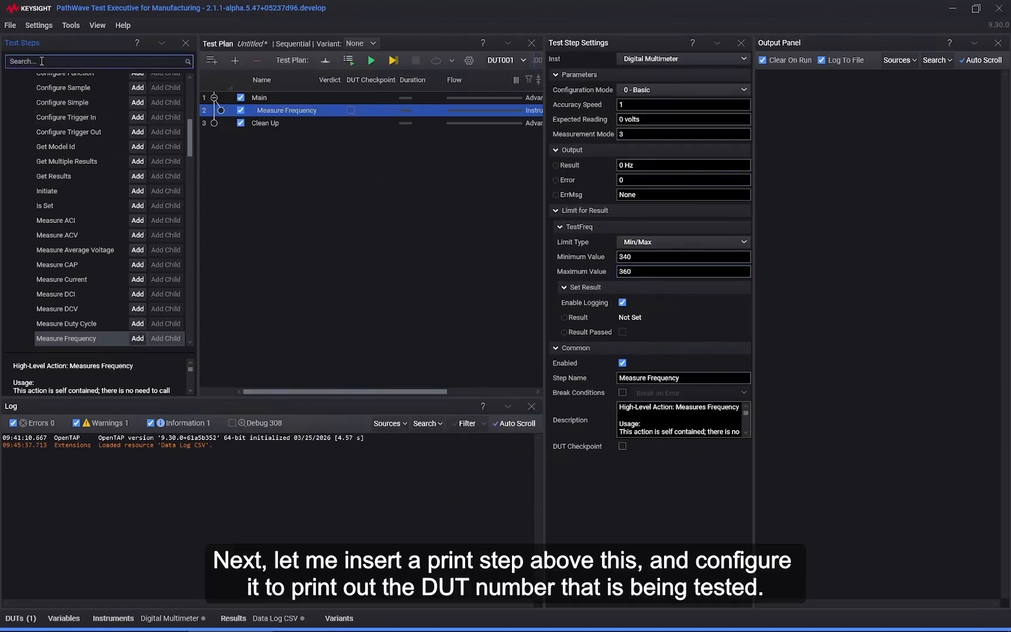
text(print)
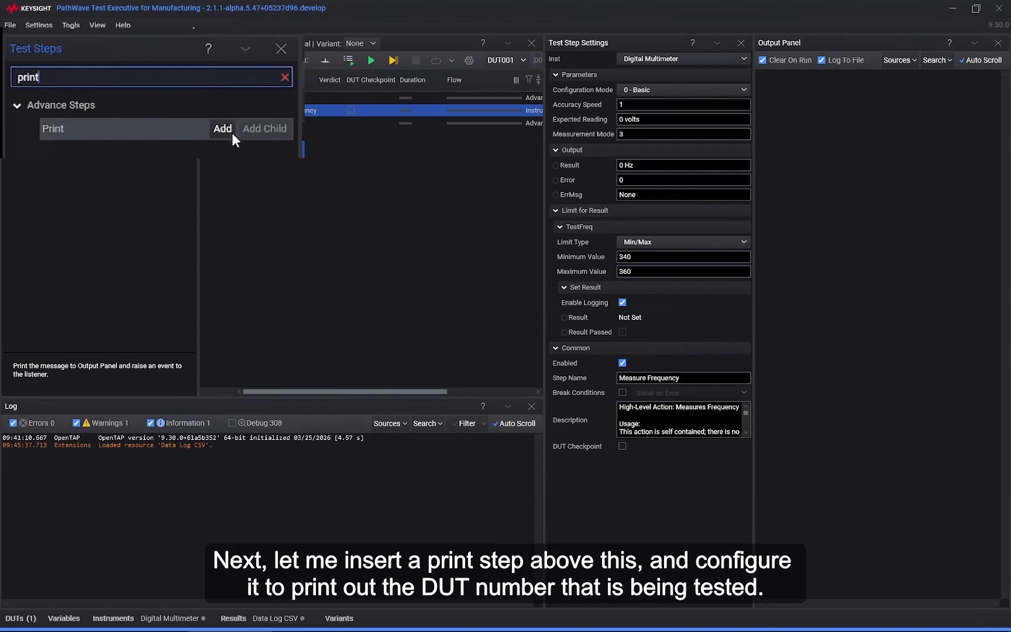
click(147, 96)
drag(267, 126, 269, 108)
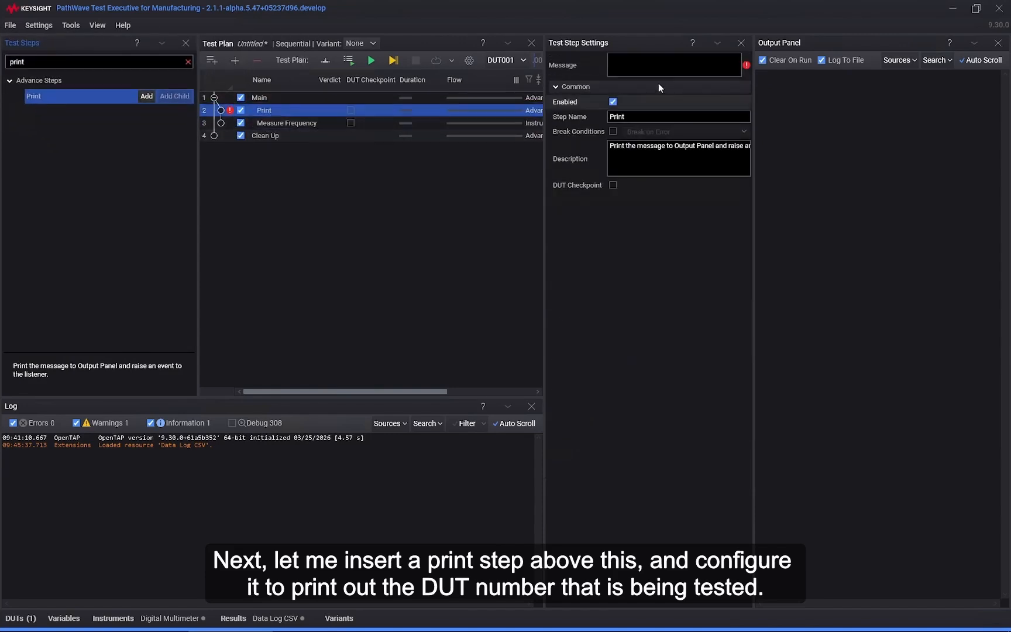
Step: Set the Print step's message to "This is {DUT_Name}" and close the list of available test steps
click(653, 64)
text(This)
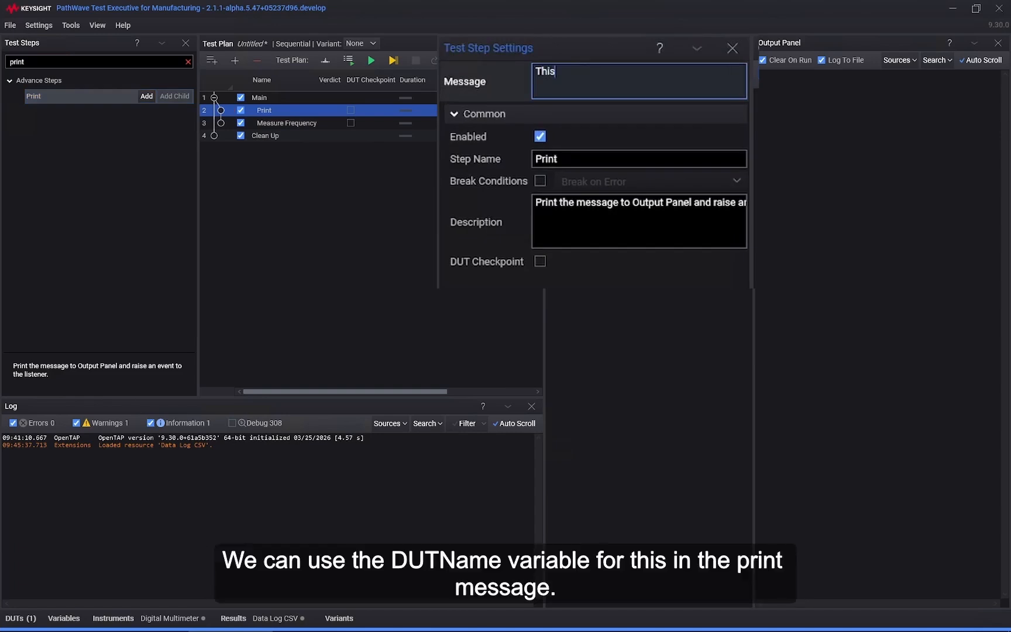
text( is {DUT_Name)
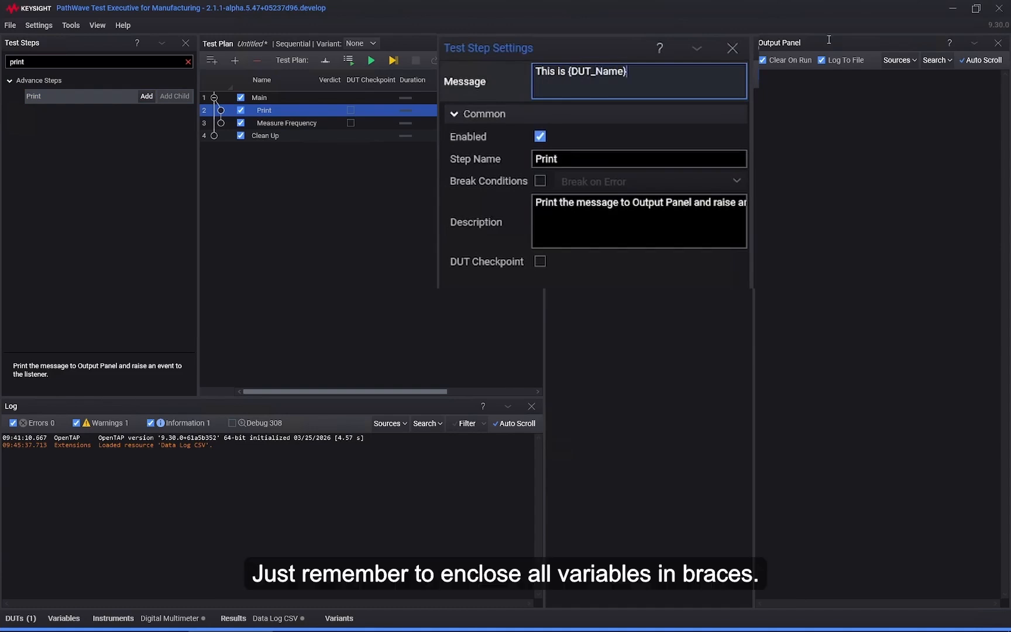
click(186, 44)
click(202, 199)
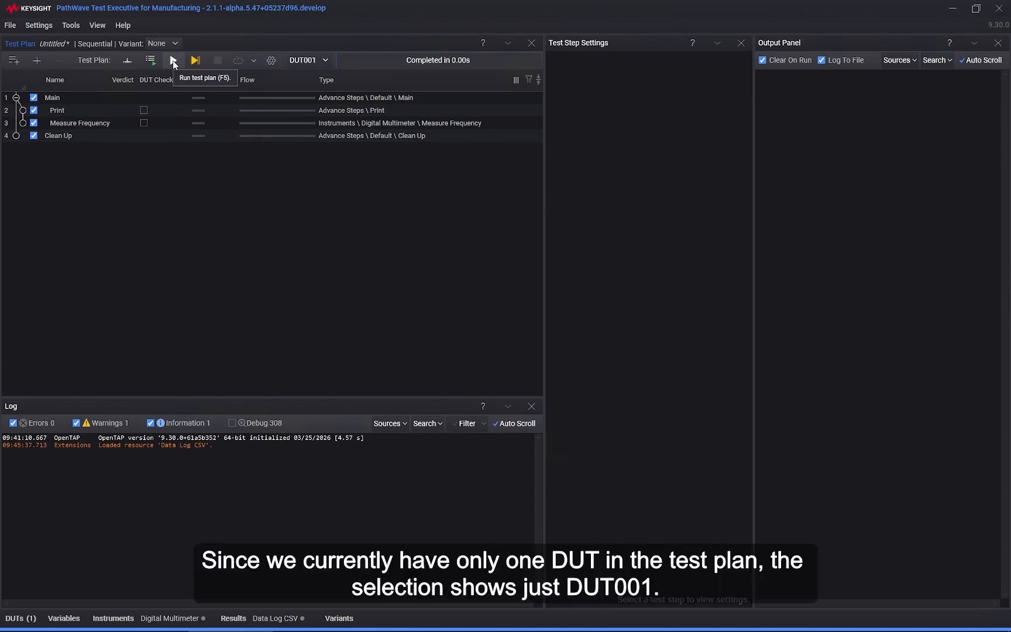
Step: Check the DUT selection and run the test plan on DUT001
click(320, 61)
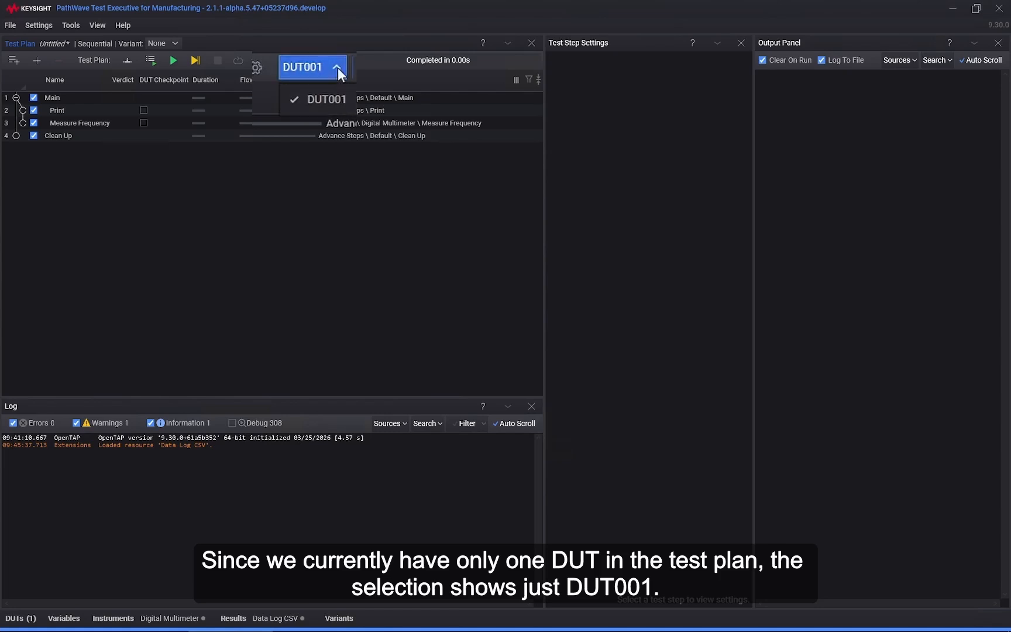
click(174, 60)
click(173, 60)
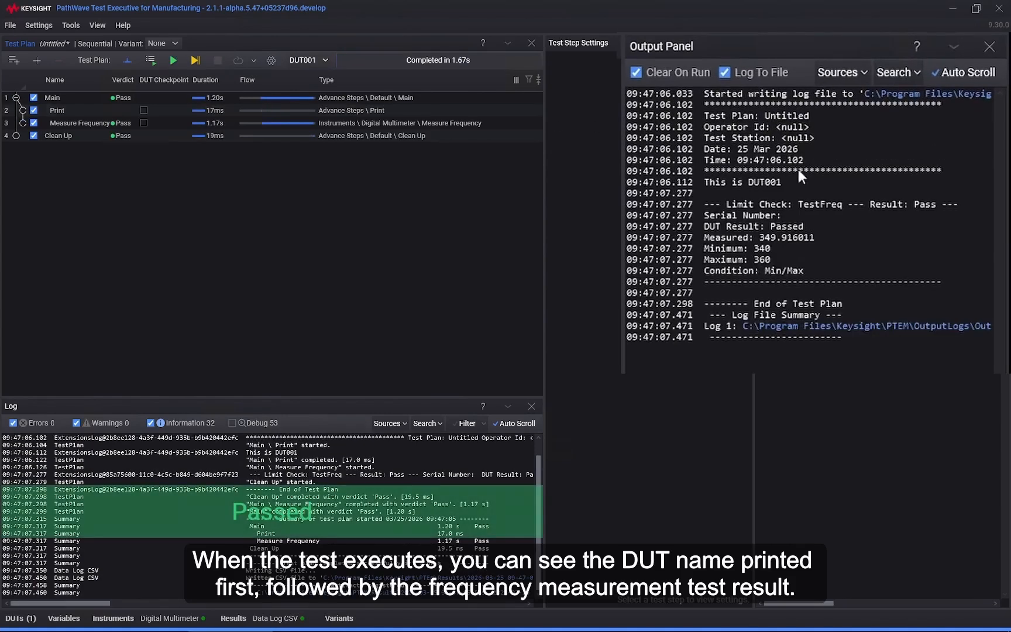
Step: Run the test plan with Run All DUTs and review the output for the Print and Measure Frequency steps
click(93, 123)
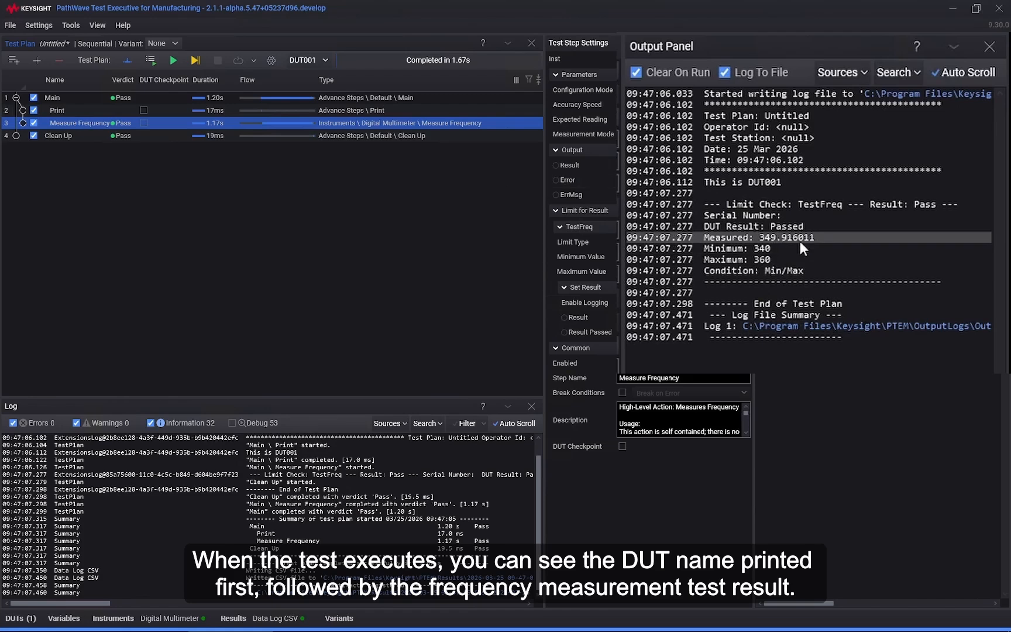
click(151, 61)
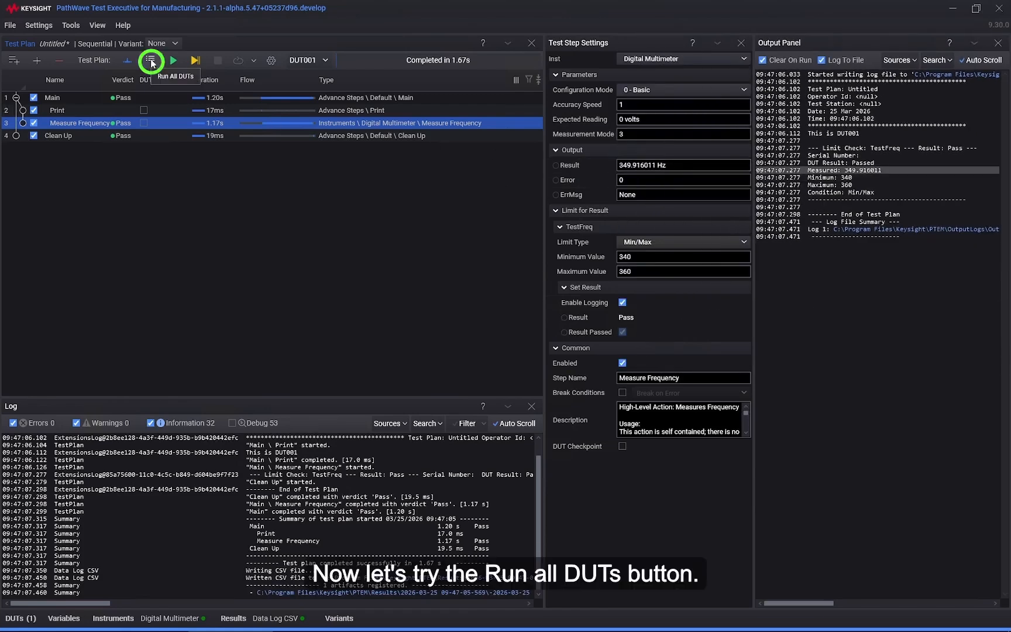
click(151, 62)
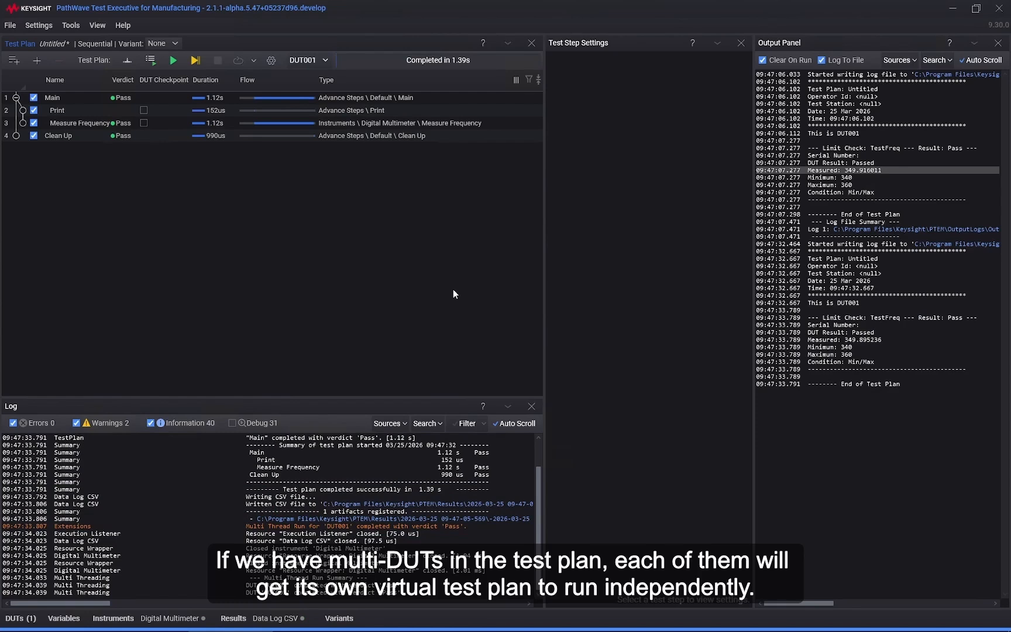
click(84, 109)
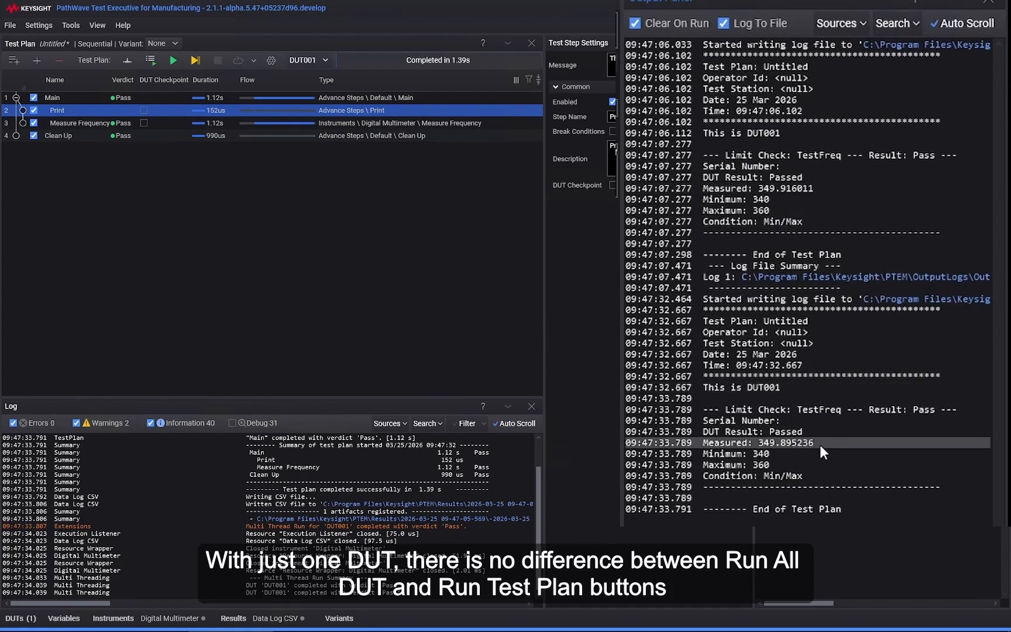
click(66, 124)
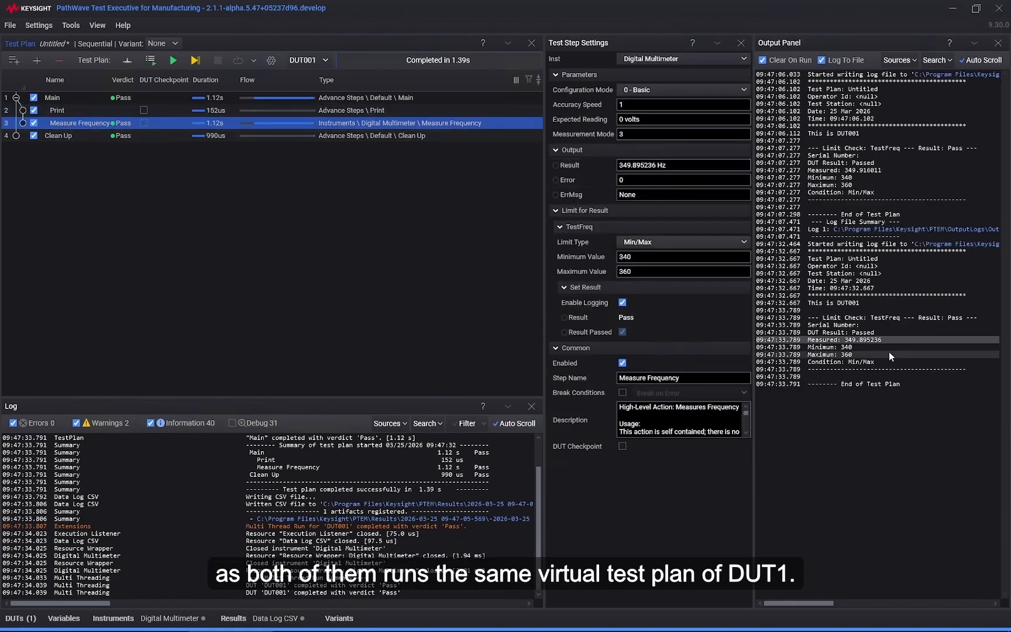
Step: Clear the output log and add two more DUTs to the Default bench profile
right_click(928, 473)
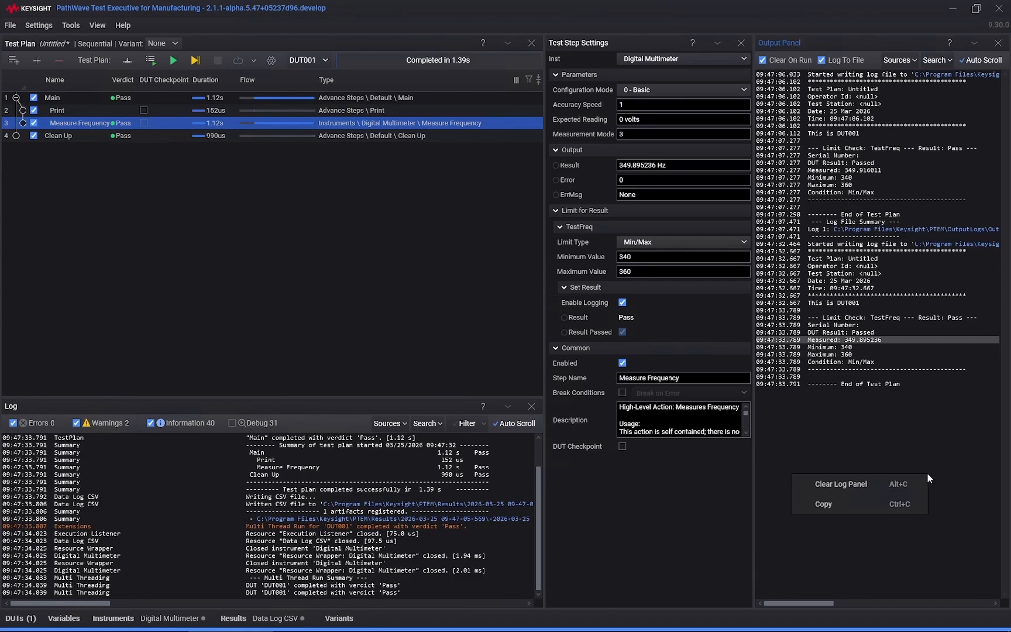
click(841, 484)
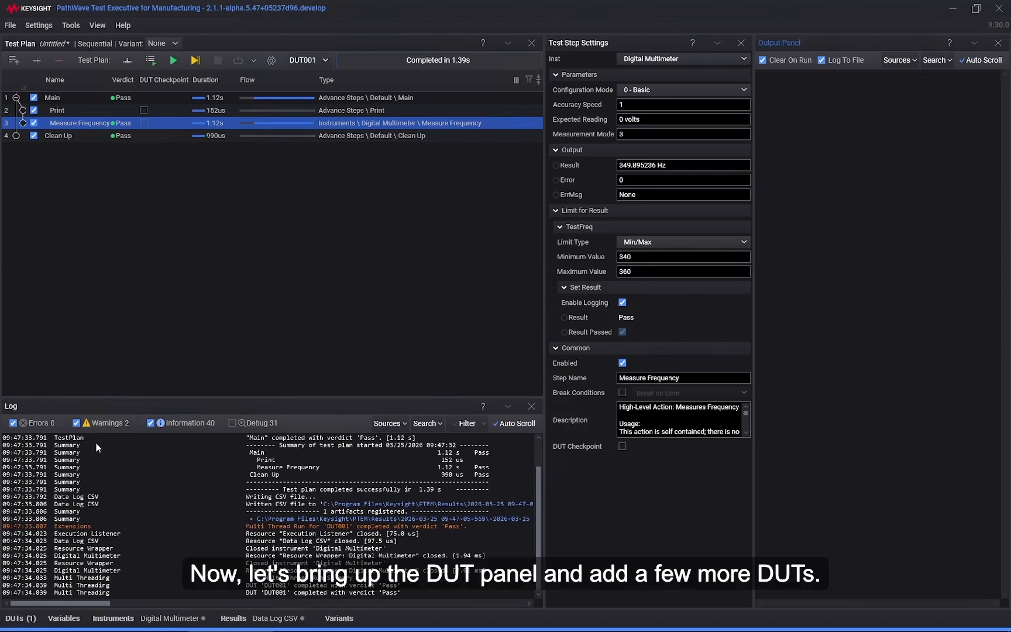
click(19, 619)
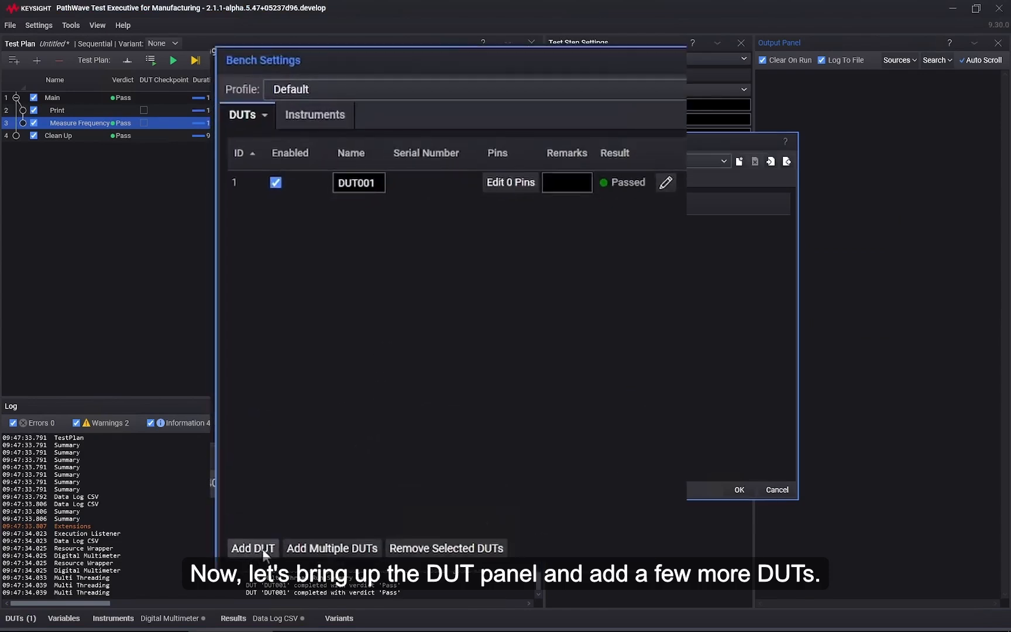
click(264, 550)
click(264, 550)
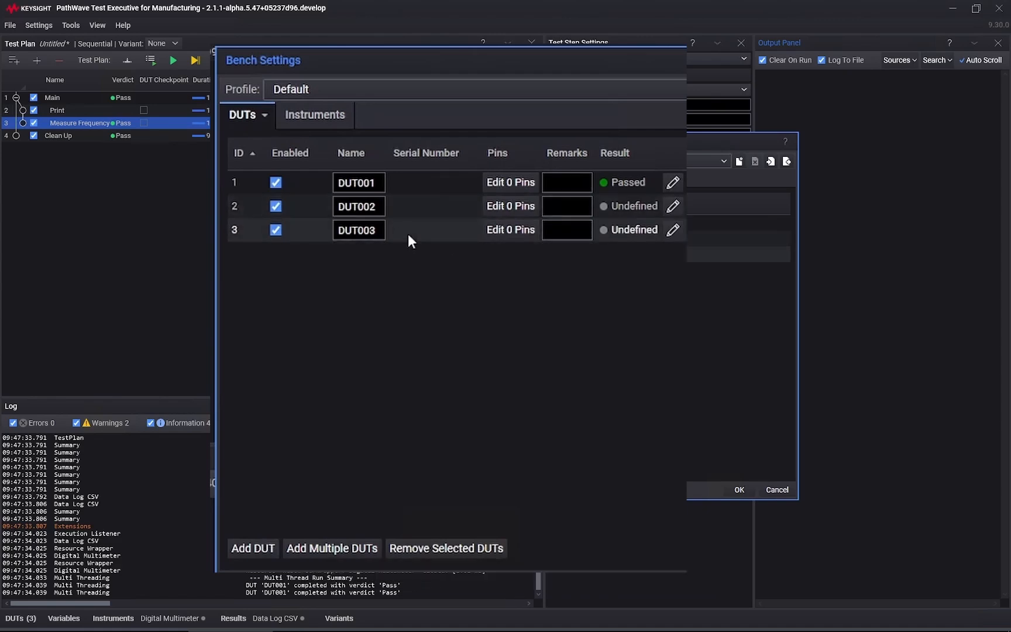
click(739, 489)
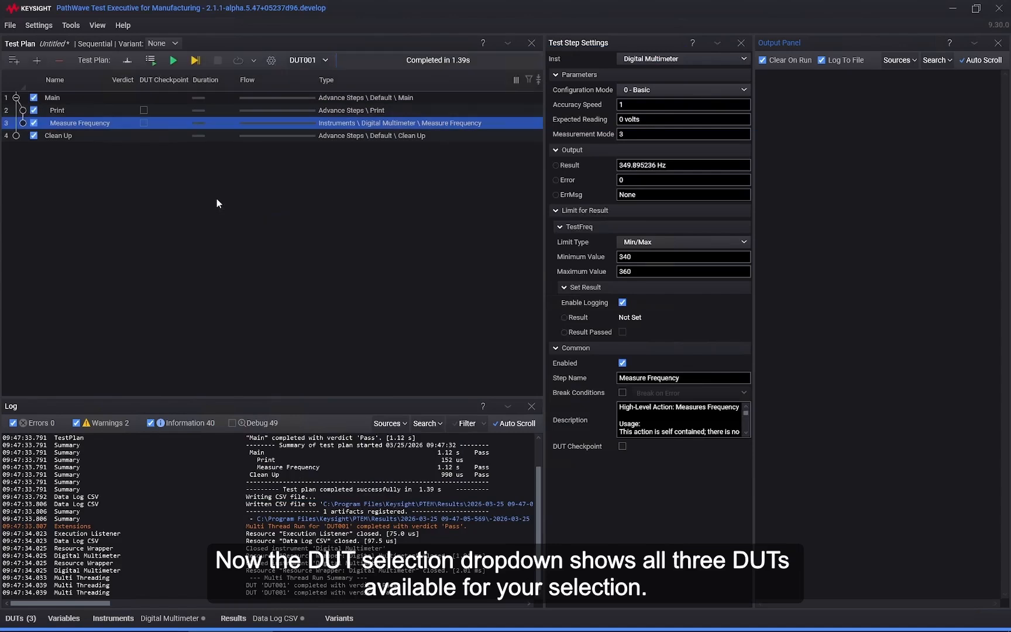
Step: Select DUT002 as the active DUT and run the test plan on it alone
click(316, 59)
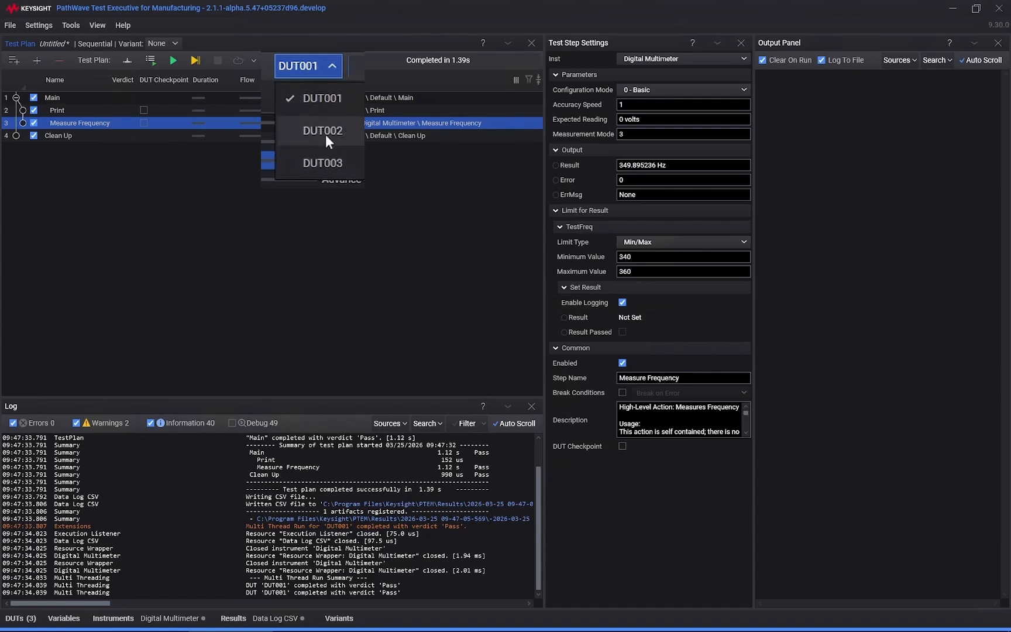
click(316, 107)
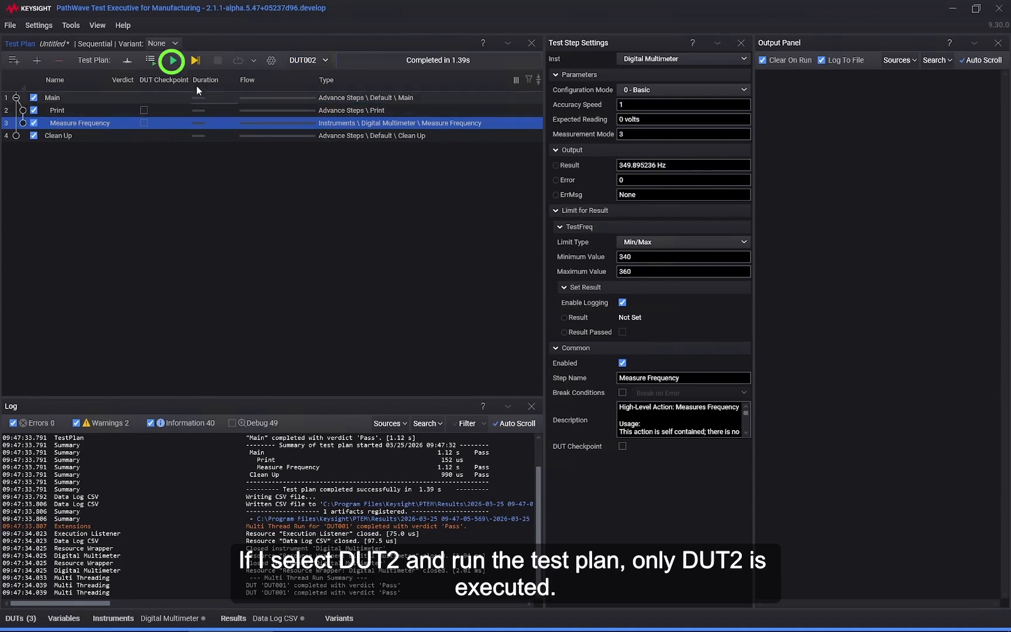
click(173, 60)
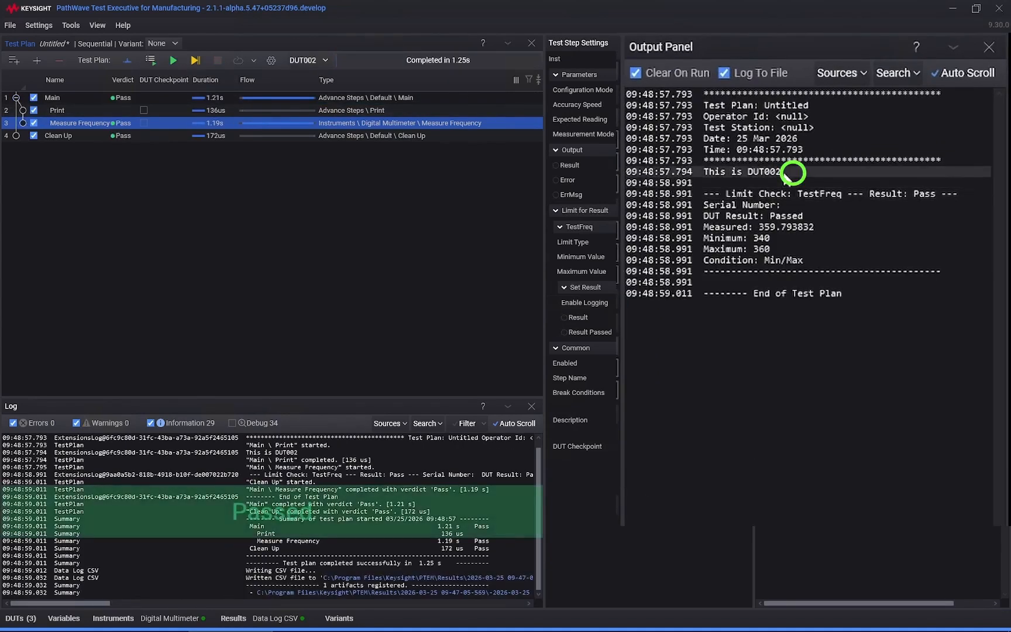
Step: Run the test plan on DUT003 alone, followed by a sequential run of all DUTs
click(308, 60)
click(311, 124)
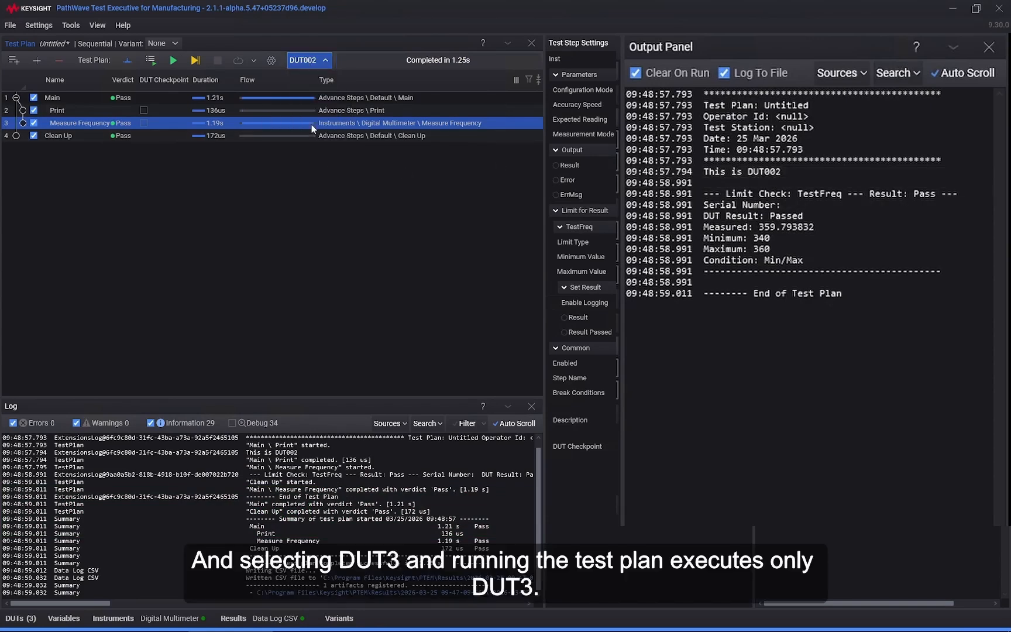
click(174, 60)
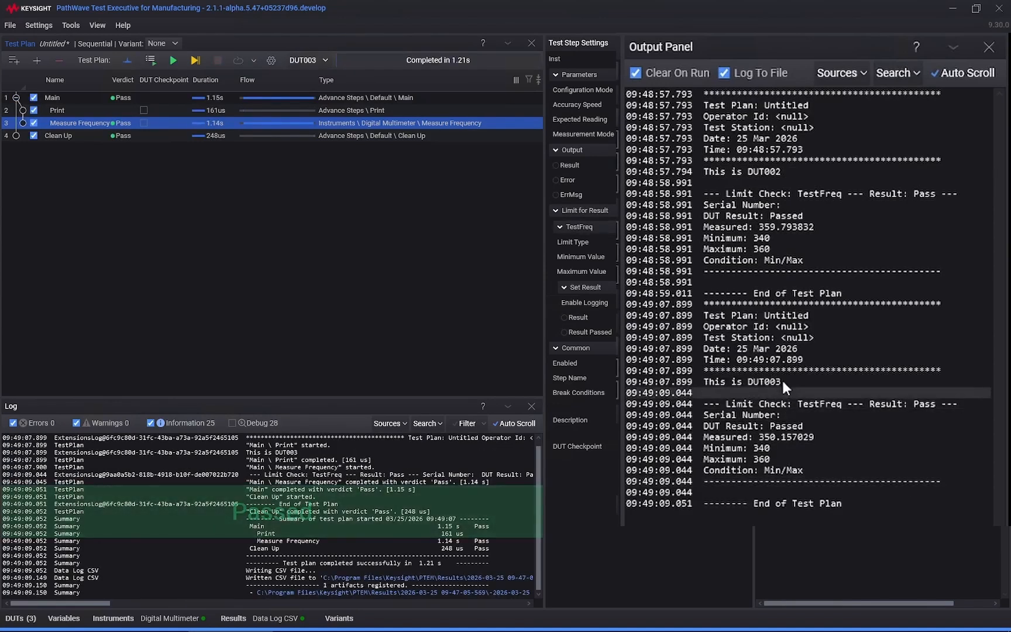
drag(796, 381, 783, 382)
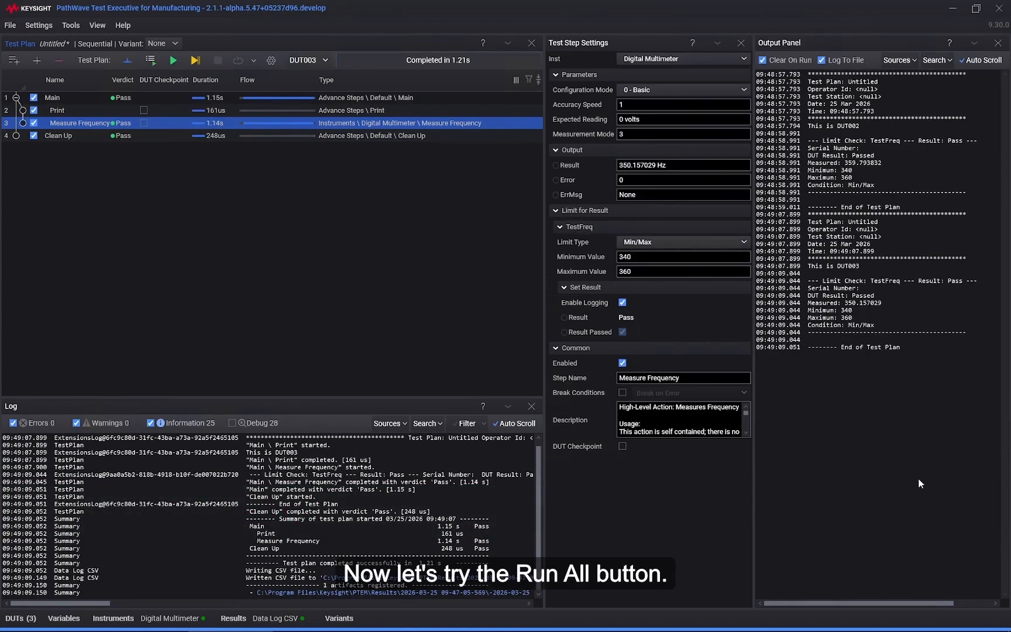
click(151, 61)
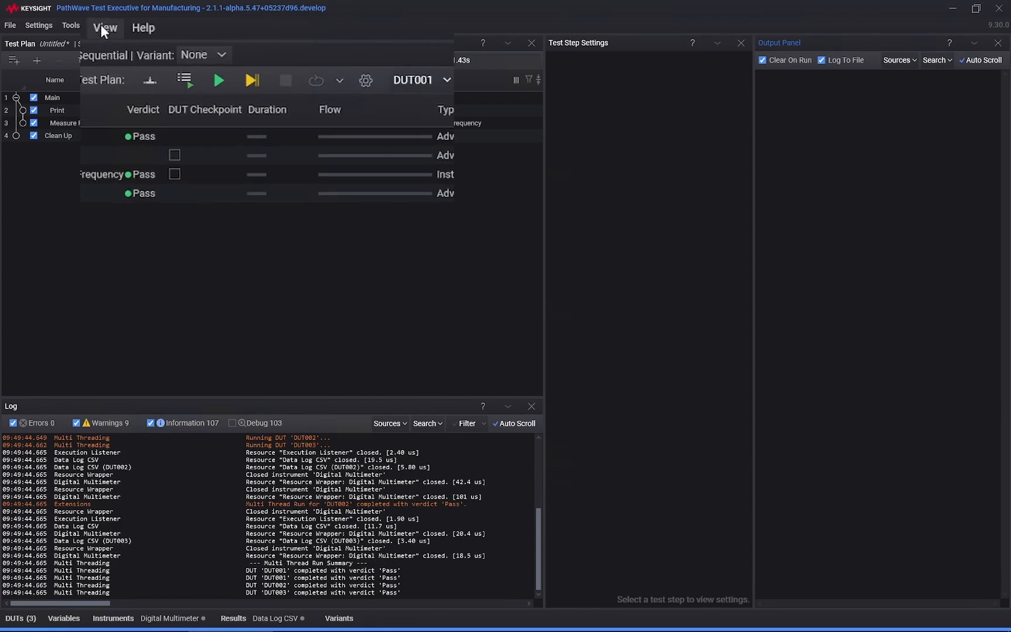
Step: Show the Test Plan Settings and set the multi-threading mode to Batch
click(97, 25)
mouse_move(116, 40)
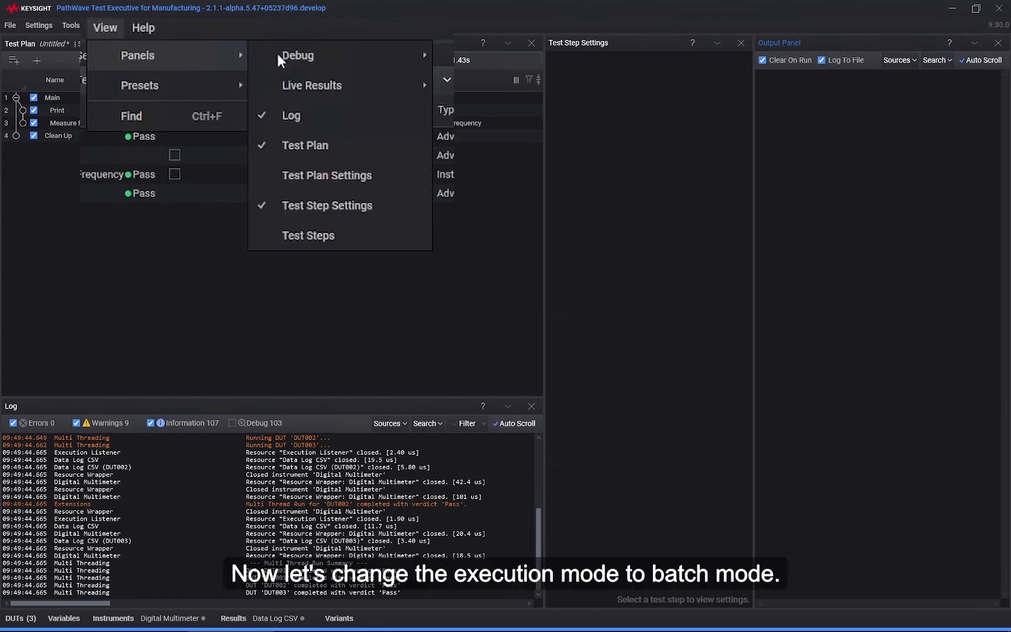
click(249, 124)
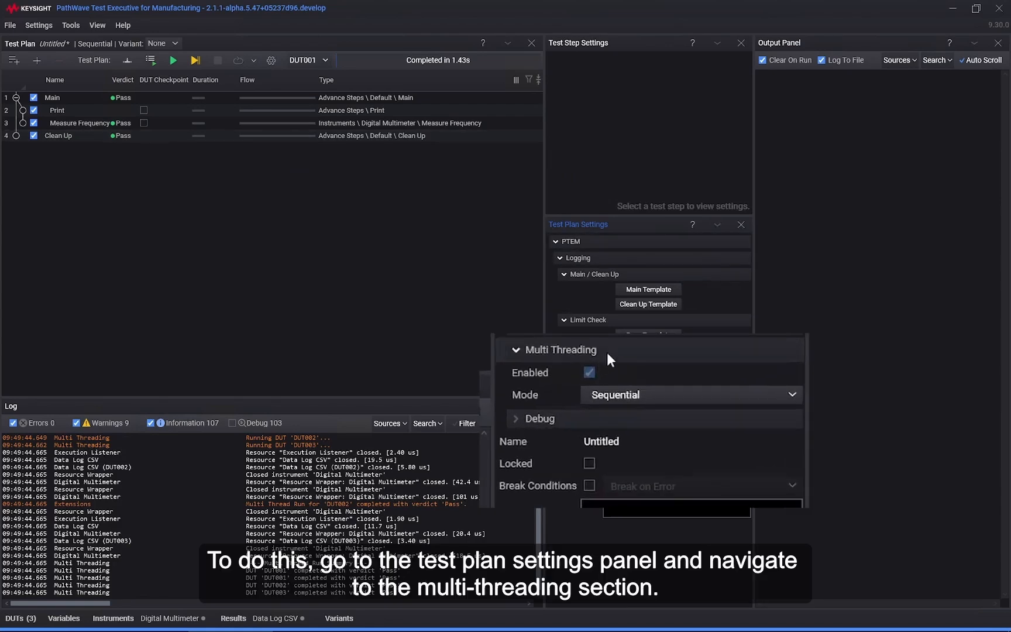
click(693, 393)
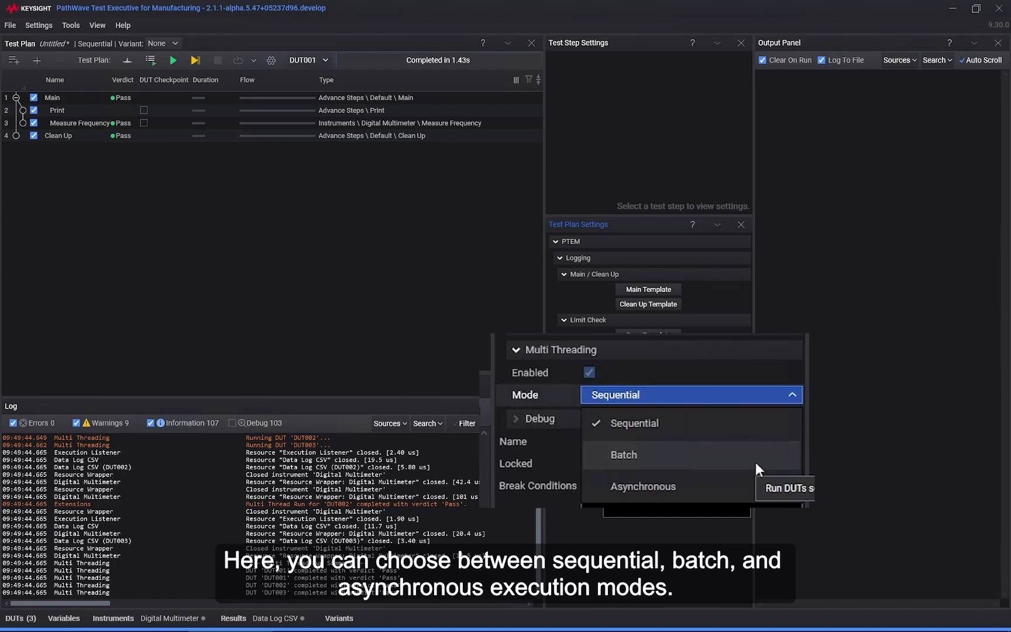
click(755, 461)
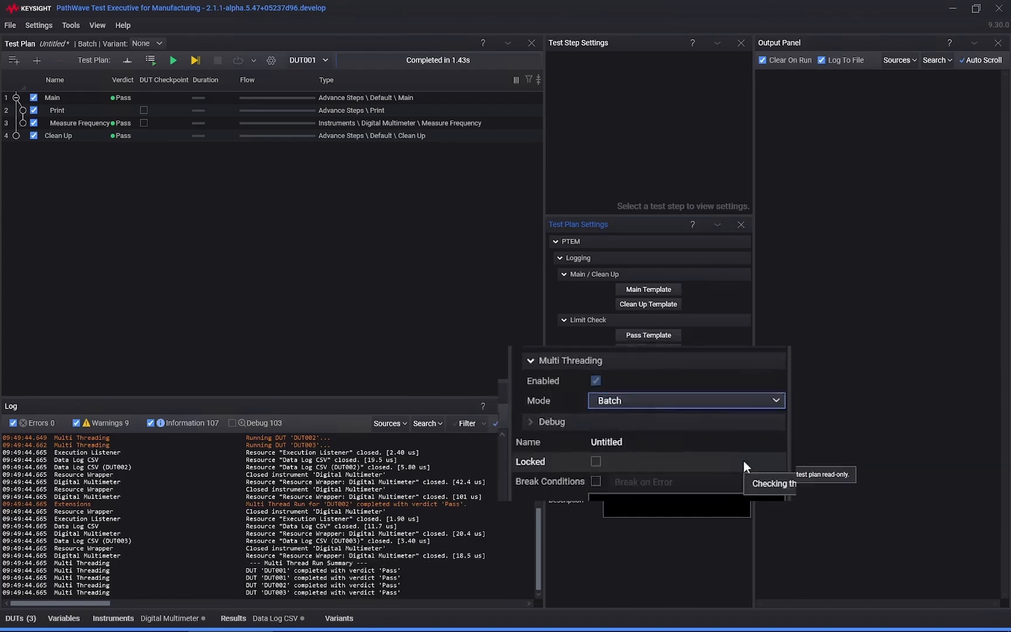
Step: Run all DUTs in batch mode and examine the output order for the Print and Measure Frequency steps
click(150, 60)
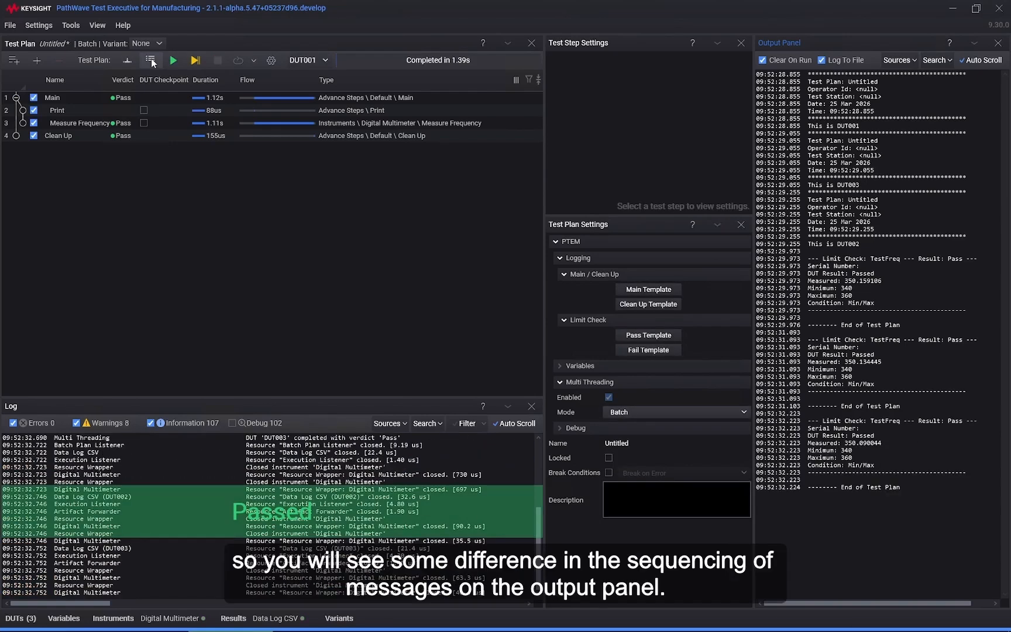
click(65, 111)
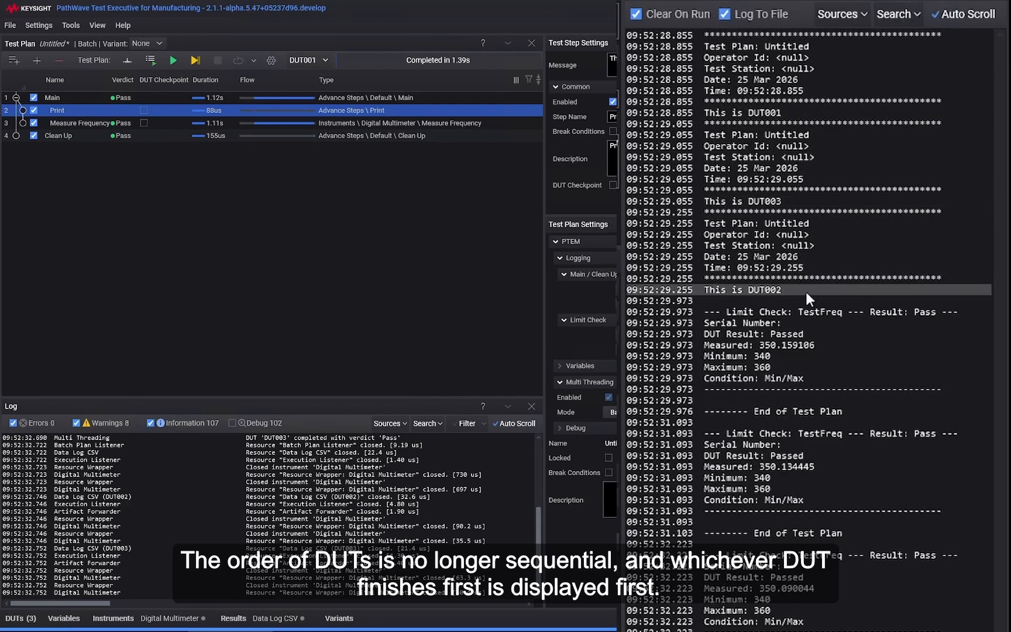
click(84, 123)
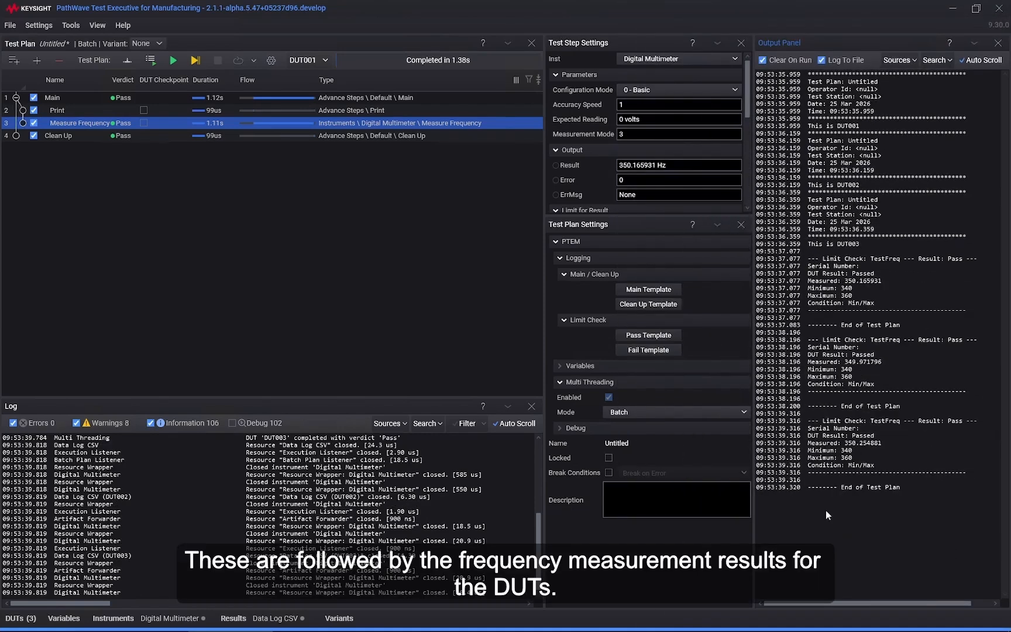
Step: Clear the output log and set the multi-threading mode to Asynchronous
right_click(825, 510)
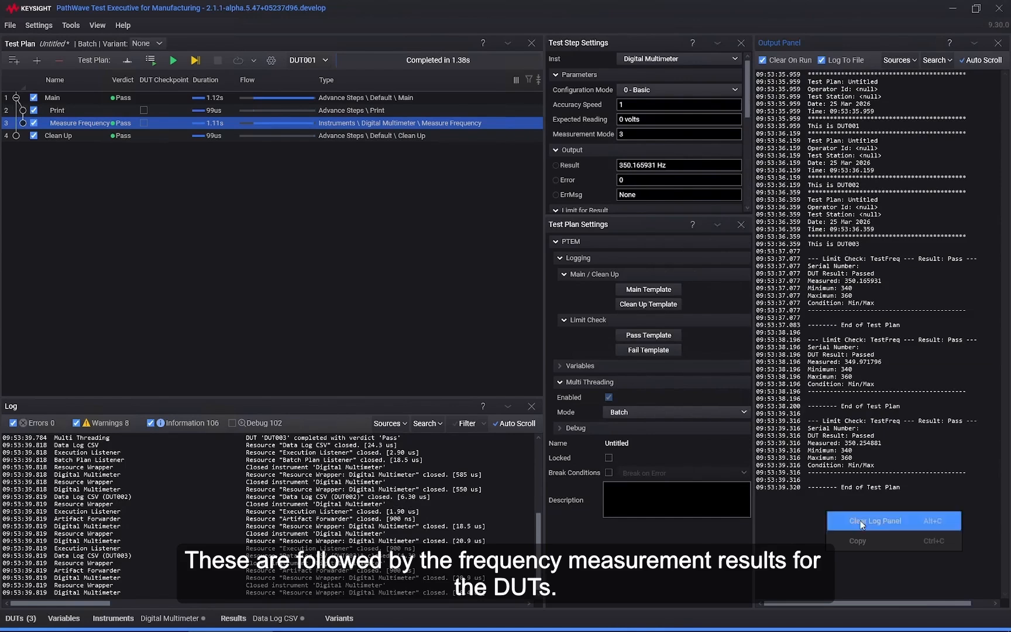
click(860, 521)
click(621, 411)
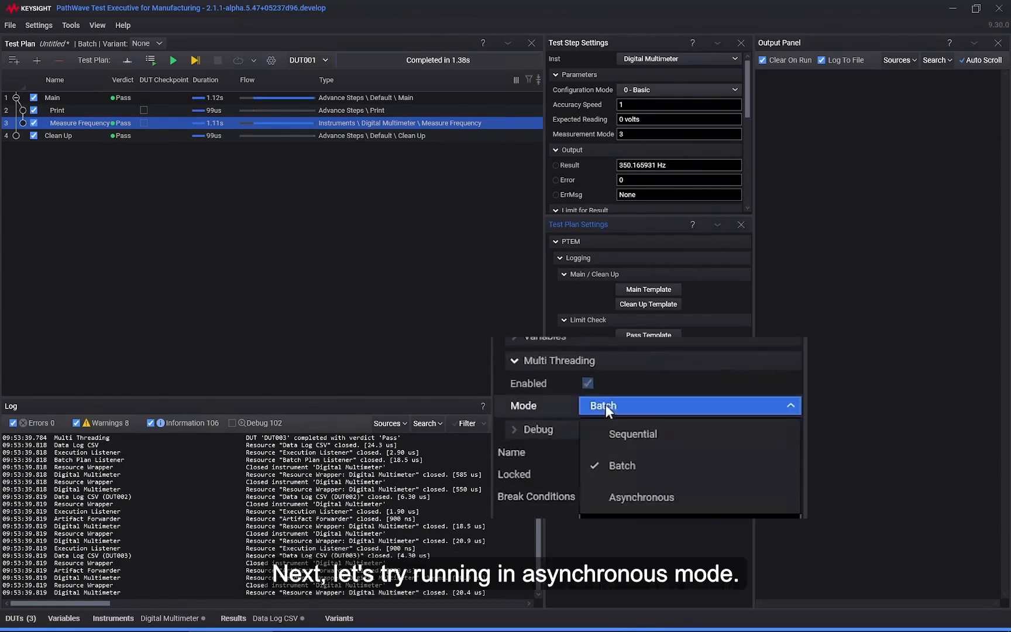
click(702, 504)
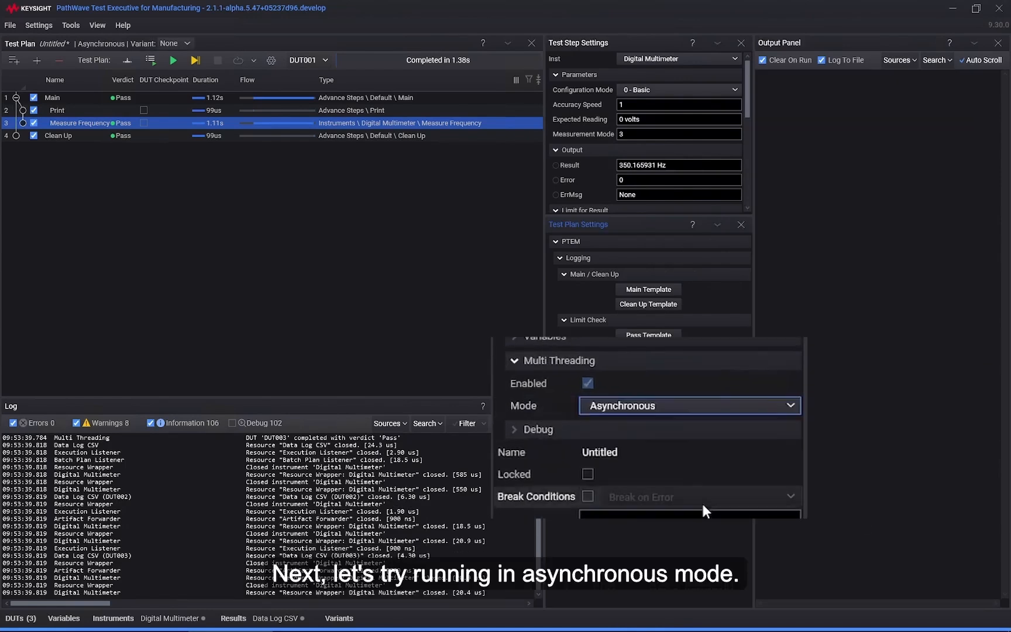
Step: Start an asynchronous run of all DUTs and execute DUT002, DUT003 and DUT001 individually, one after another
click(150, 60)
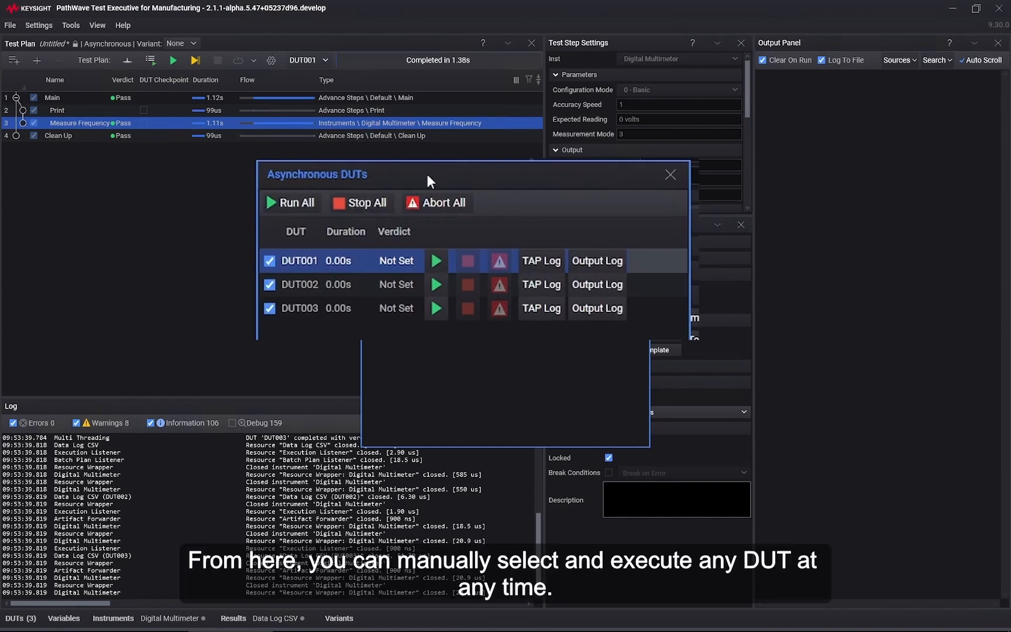
click(432, 286)
click(435, 285)
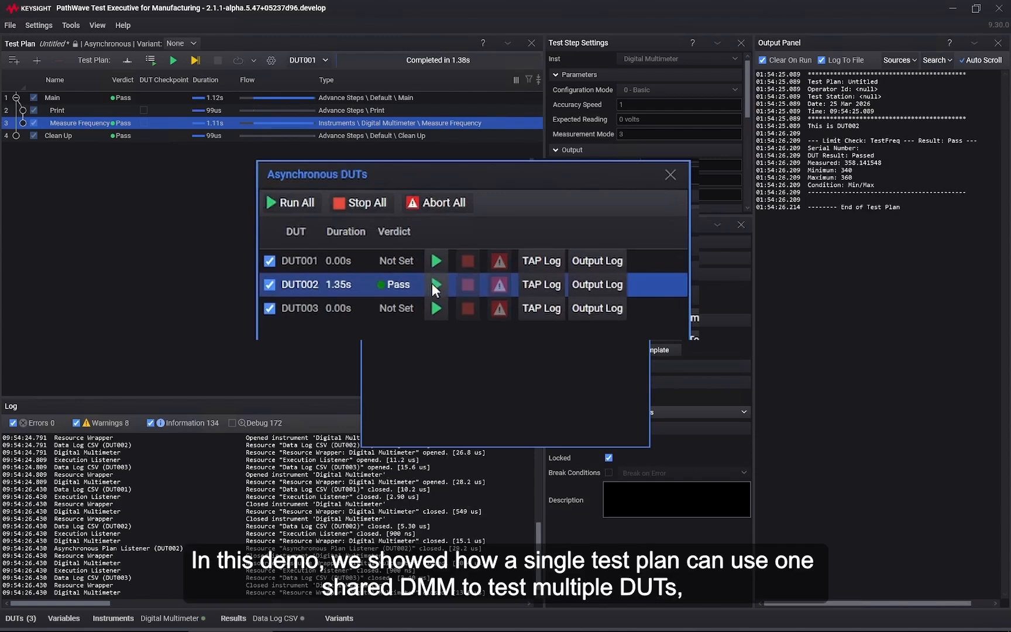
click(442, 316)
click(441, 315)
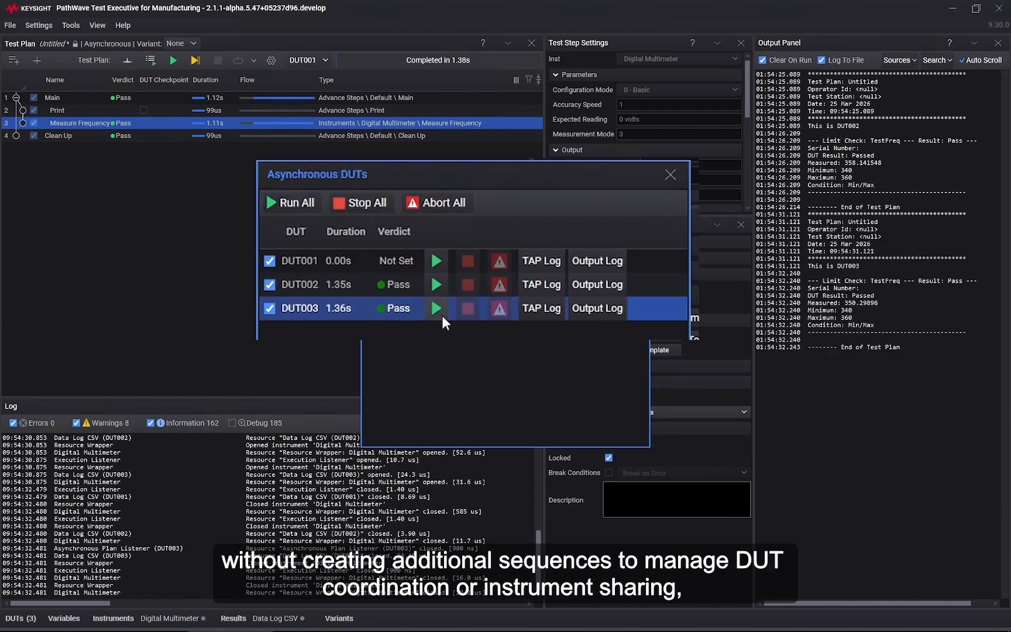
click(437, 258)
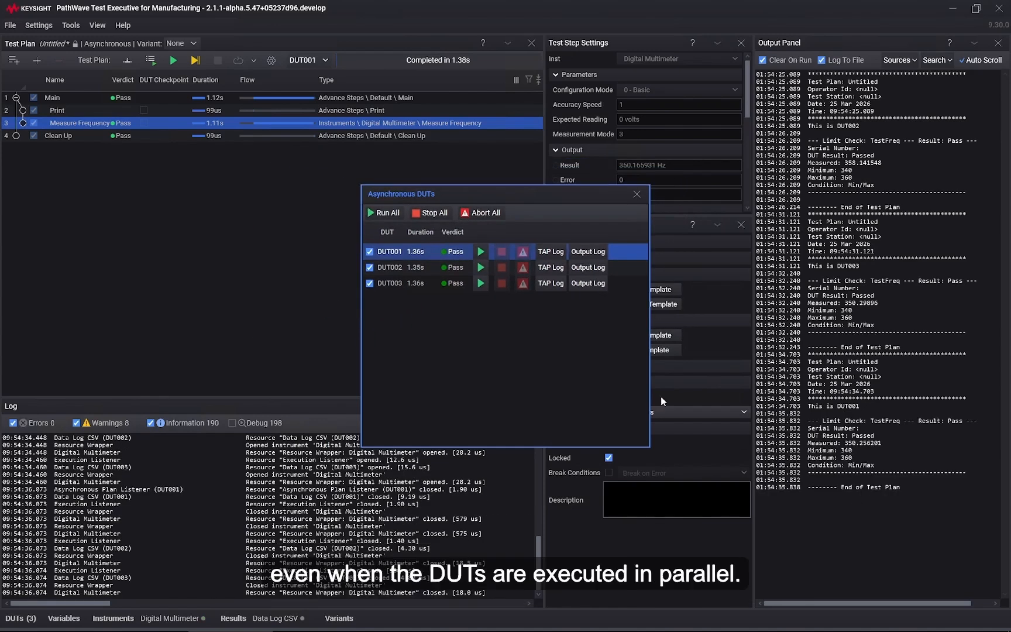
Step: Start overlapping asynchronous runs by repeatedly executing DUT002, DUT003 and DUT001 in that order, ending with DUT002
click(480, 267)
click(482, 285)
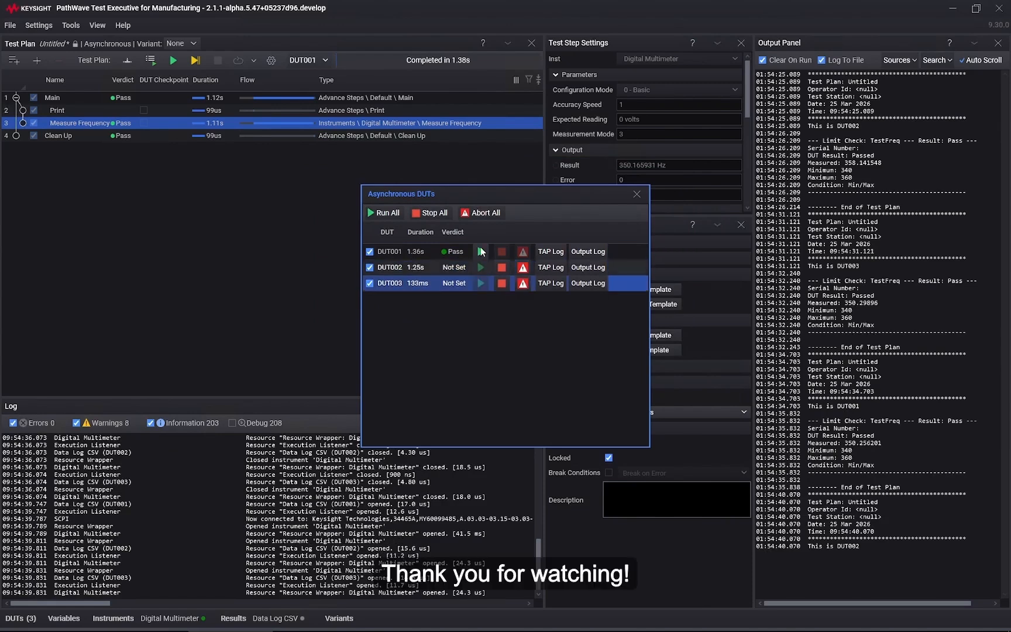
click(481, 252)
click(483, 267)
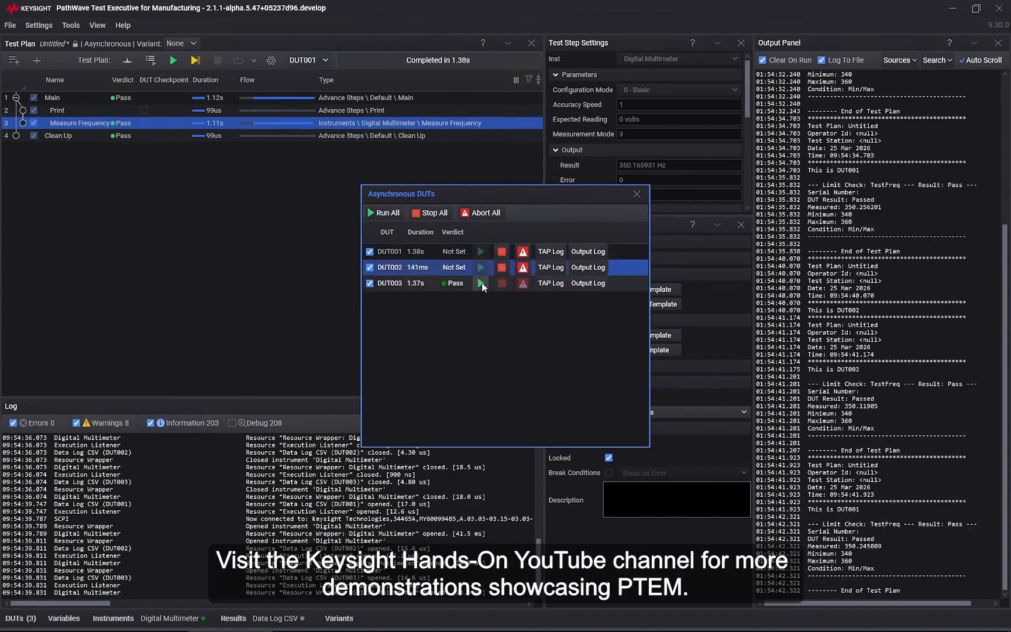
click(481, 283)
click(481, 252)
click(482, 270)
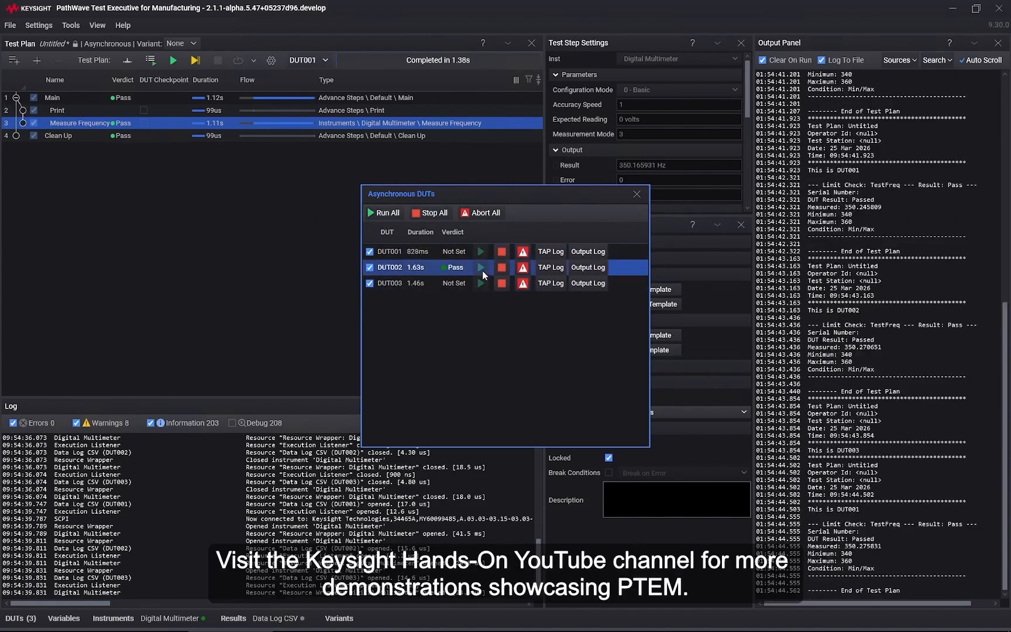